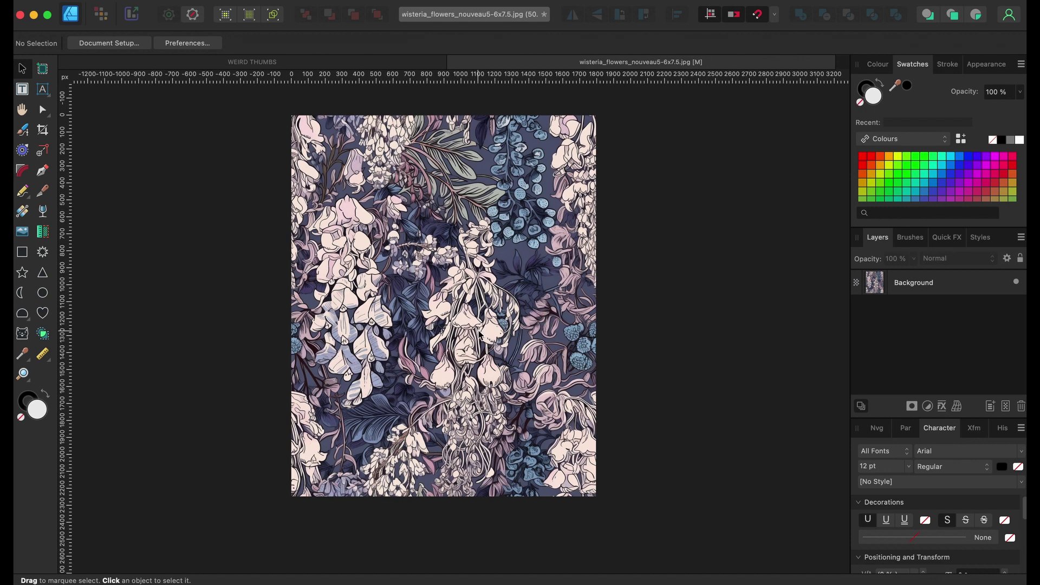
- Duplicate the Background layer and crop the copy's top down to 1125 px, keeping the bottom half
left_click(43, 131)
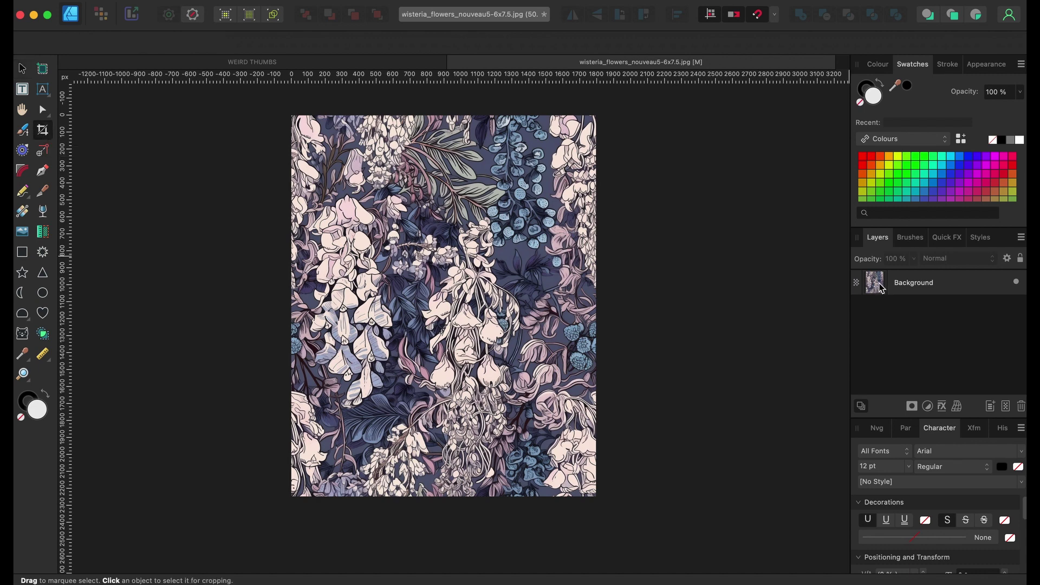
left_click(932, 285)
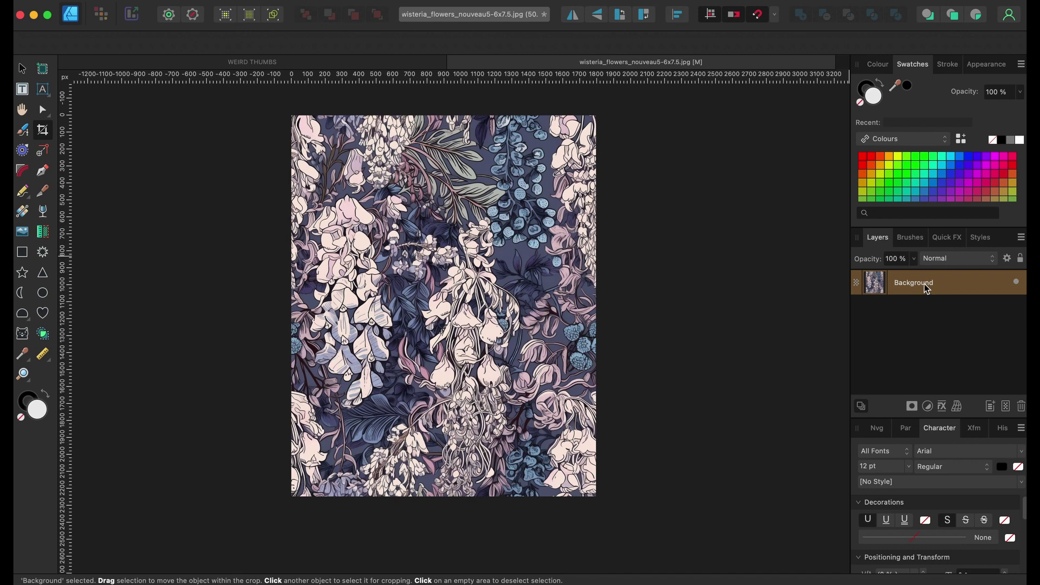
key("super+j")
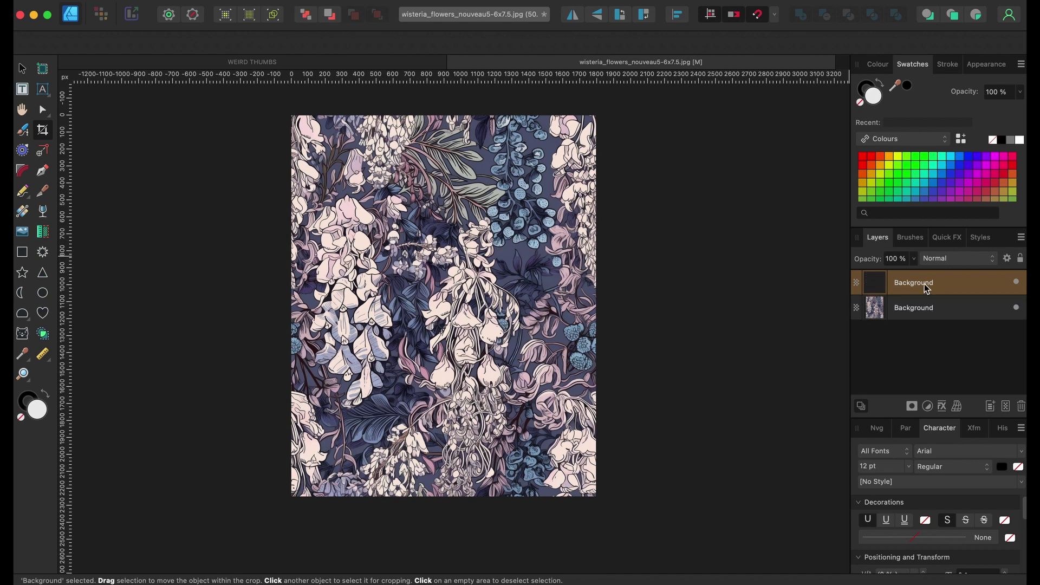
left_click(43, 131)
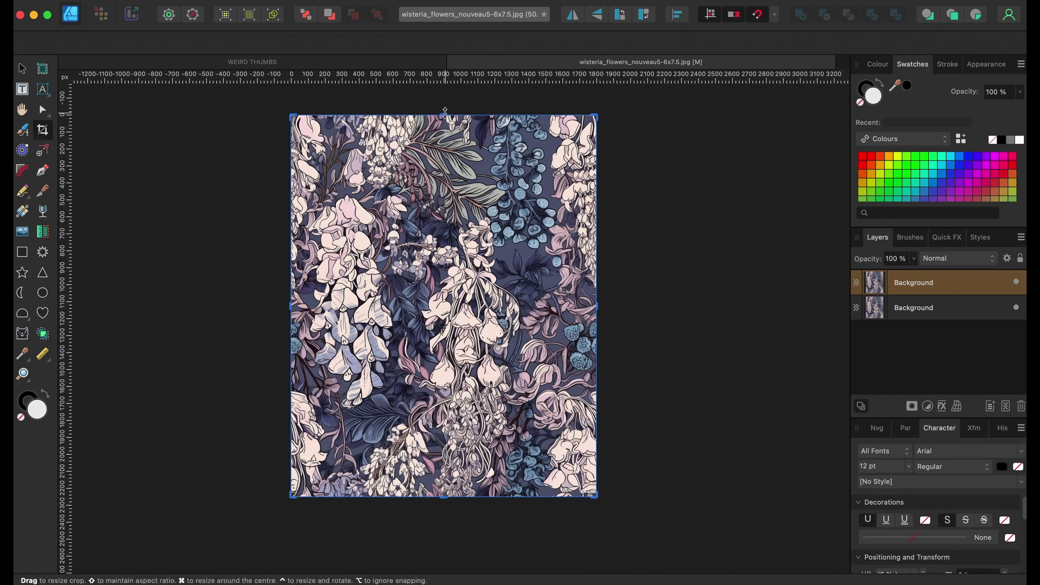
left_click_drag(444, 113, 444, 305)
- Duplicate the original Background again and crop the copy's bottom up to 1125 px, keeping the top half
left_click(912, 309)
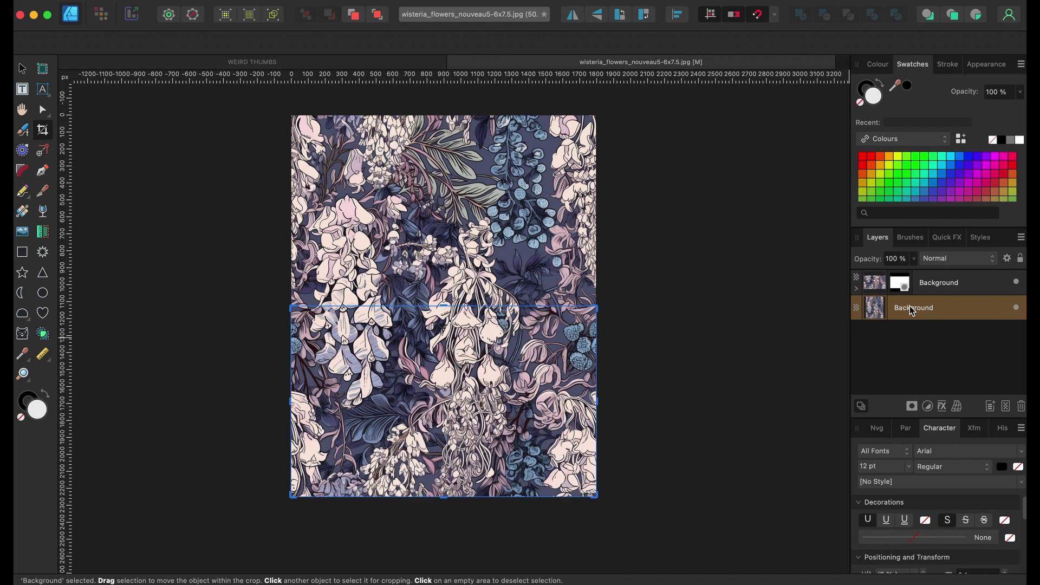
key("super+j")
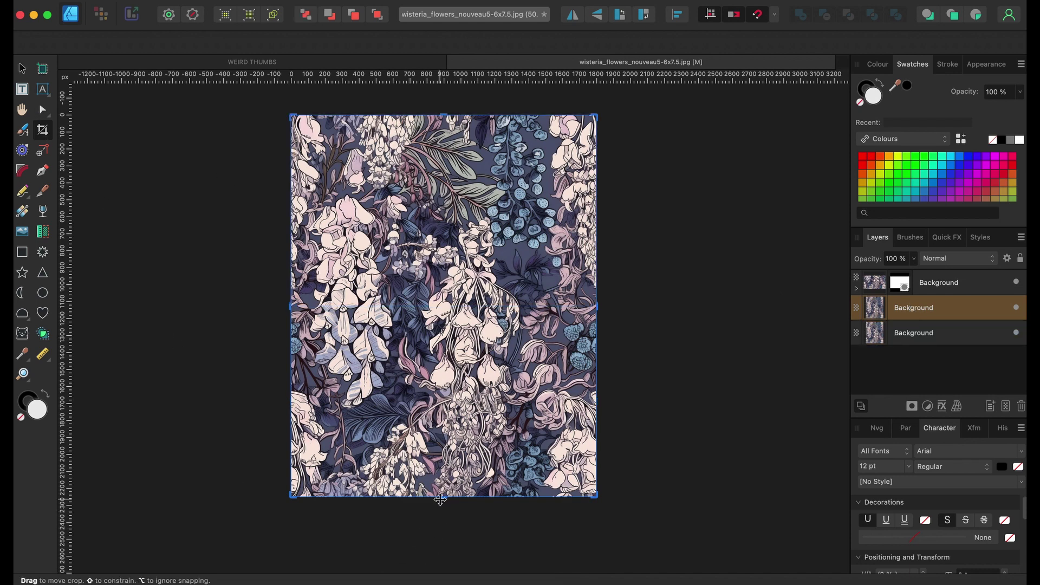
left_click_drag(443, 497, 446, 306)
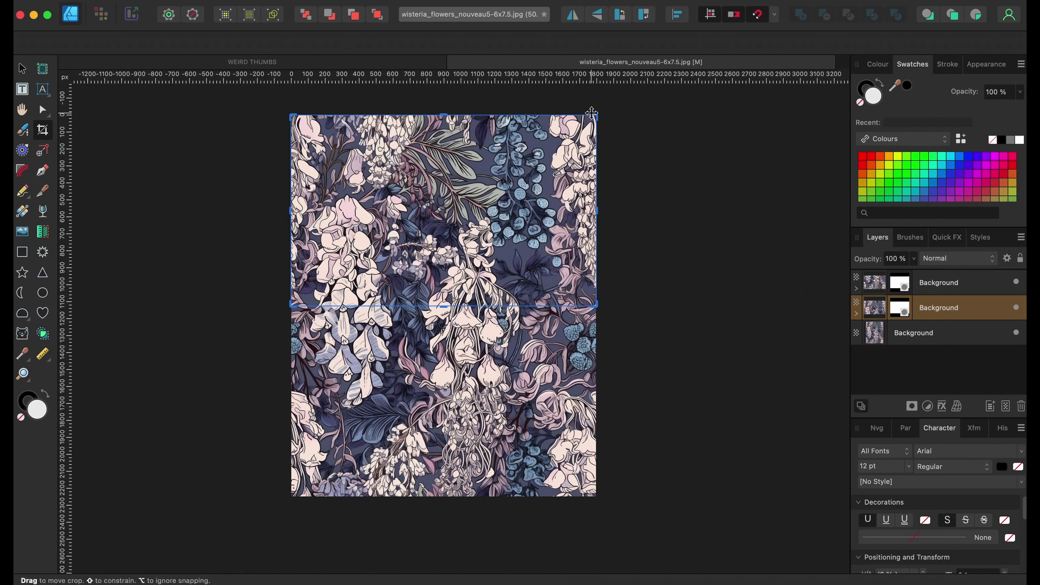
- Flip both cropped half layers vertically
left_click(598, 16)
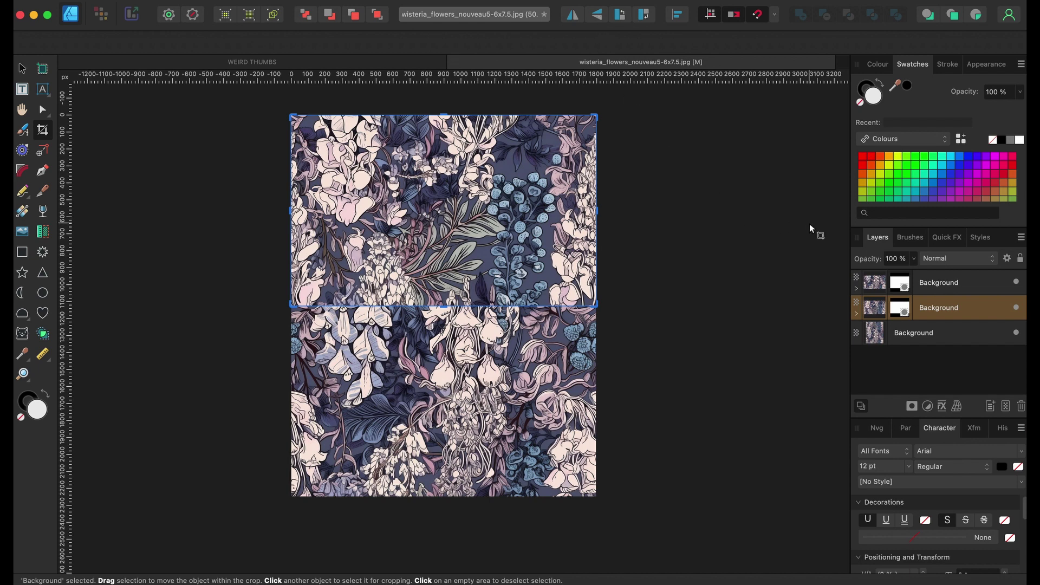
left_click(953, 281)
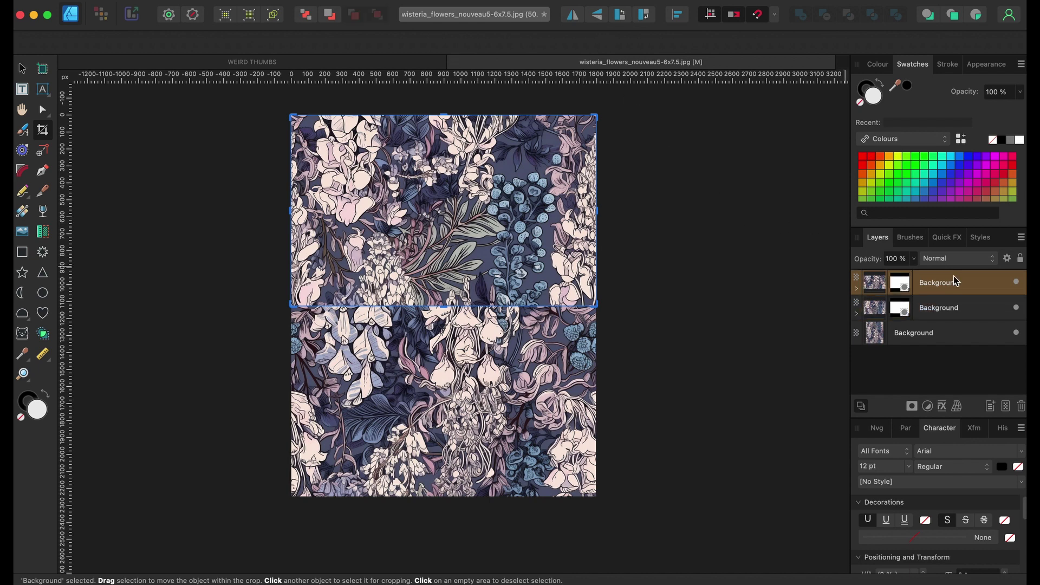
left_click(596, 15)
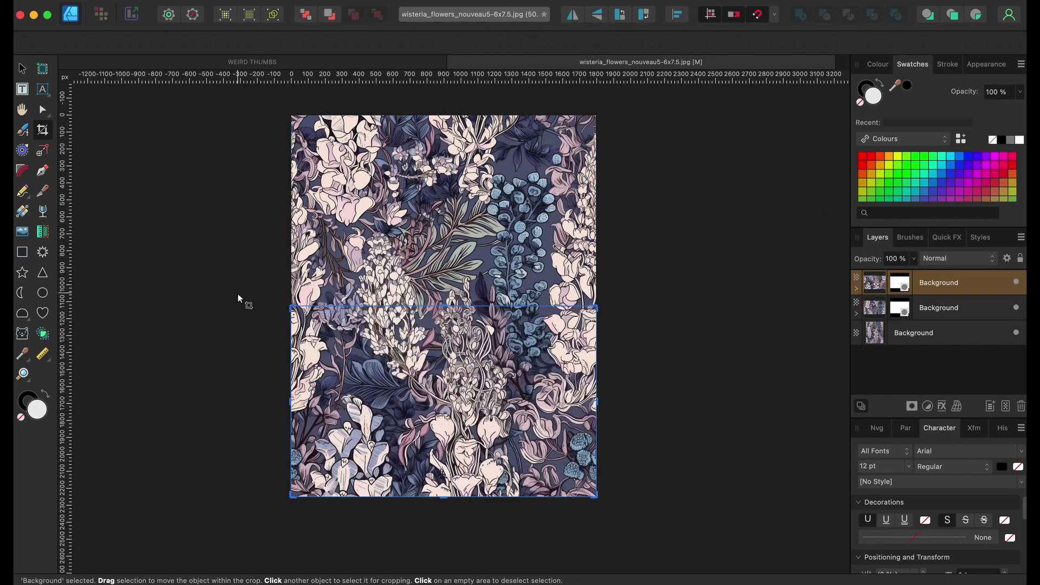
- Zoom in to about 200–300% to inspect the middle seam, then zoom back out to 50%
key("super+plus")
key("super+plus")
key("super+plus")
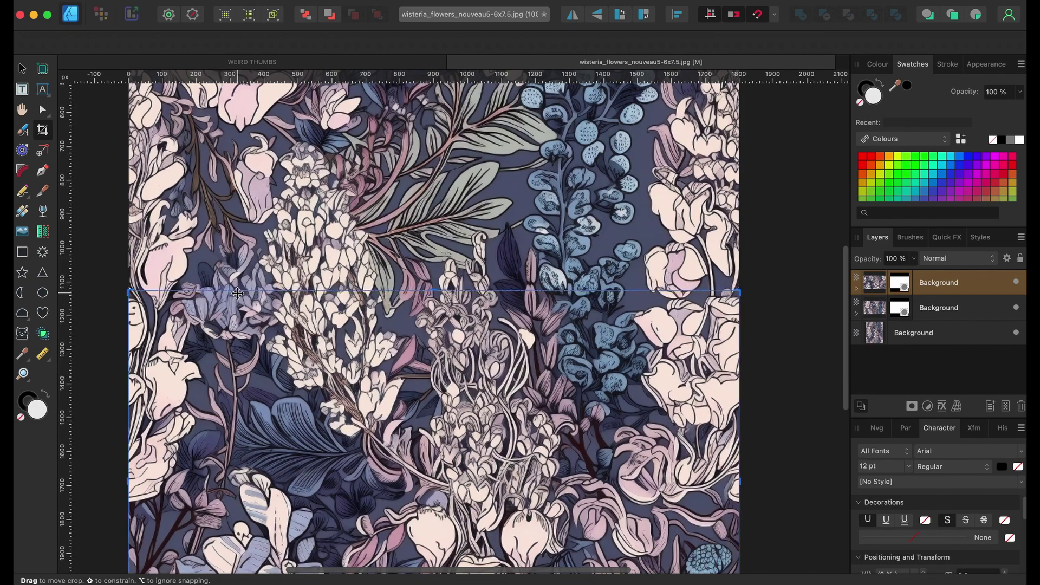
scroll(238, 292, "left", 15)
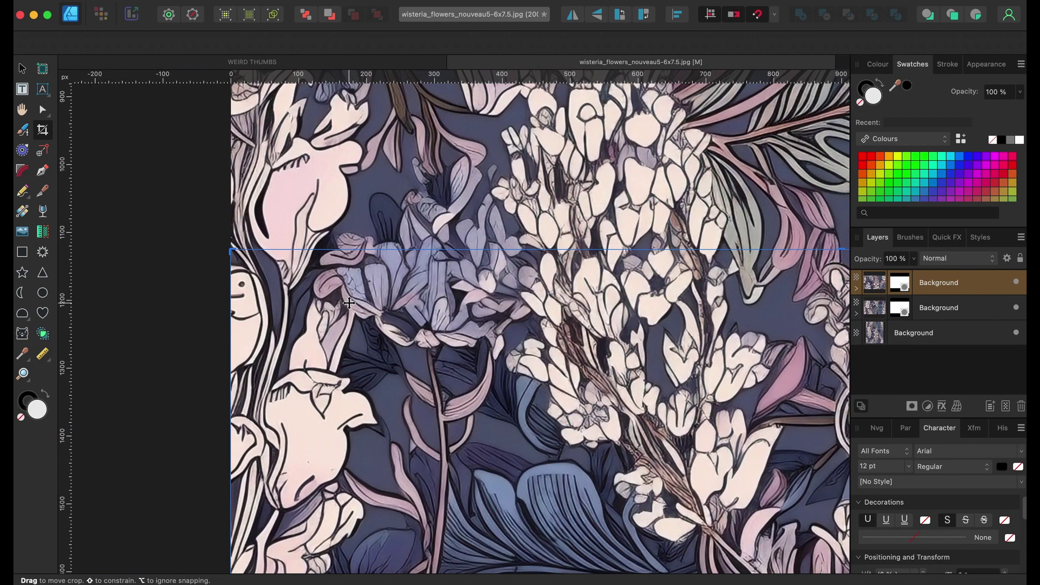
key("v")
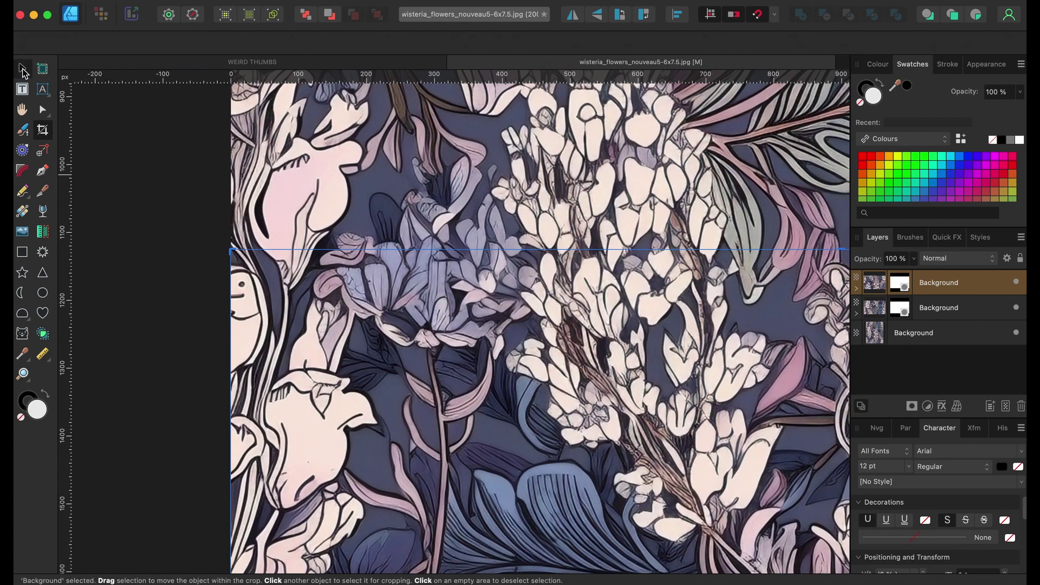
left_click(140, 219)
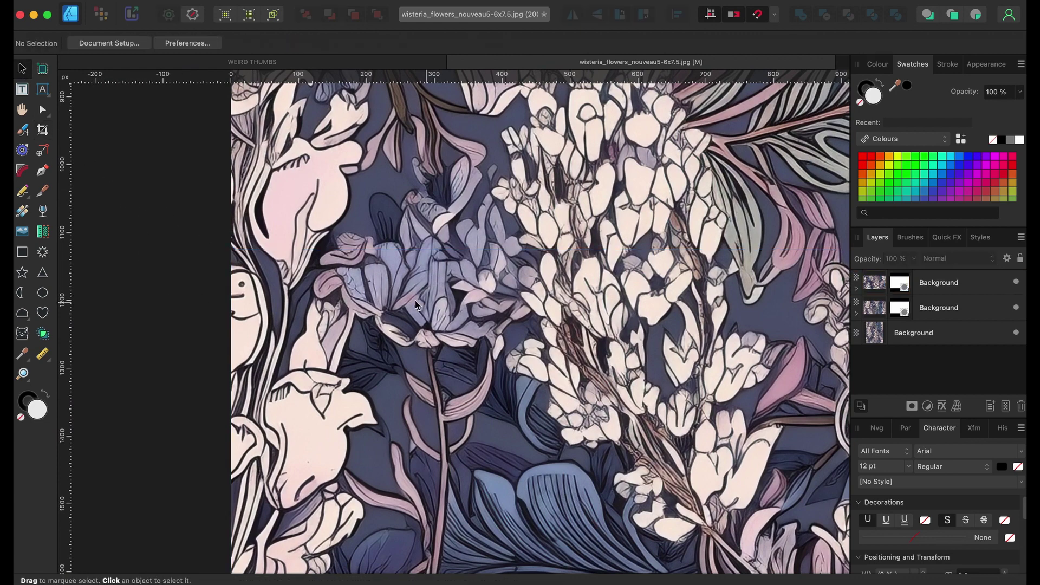
scroll(439, 307, "up", 3)
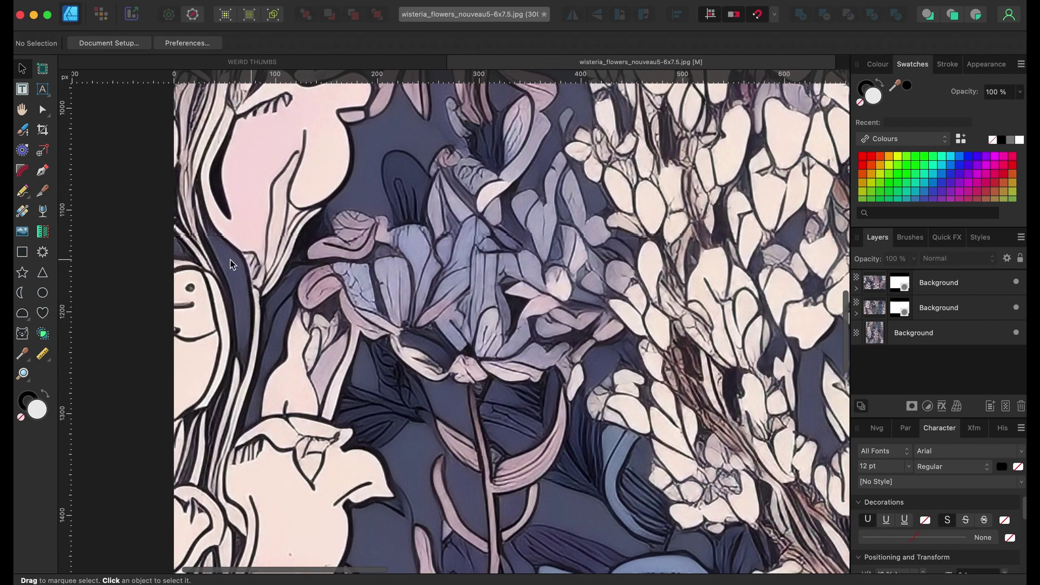
scroll(476, 254, "right", 10)
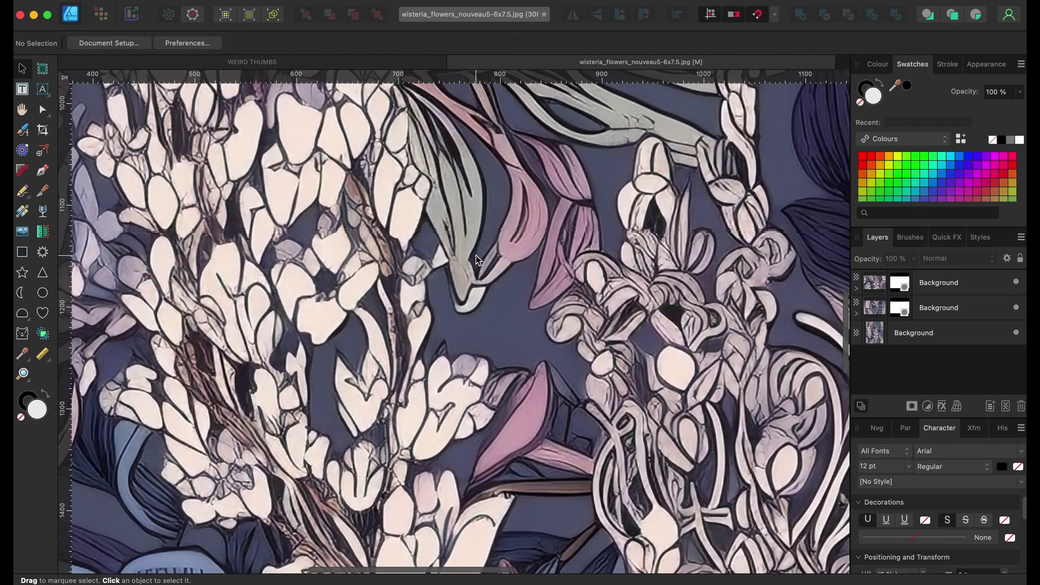
scroll(475, 255, "right", 10)
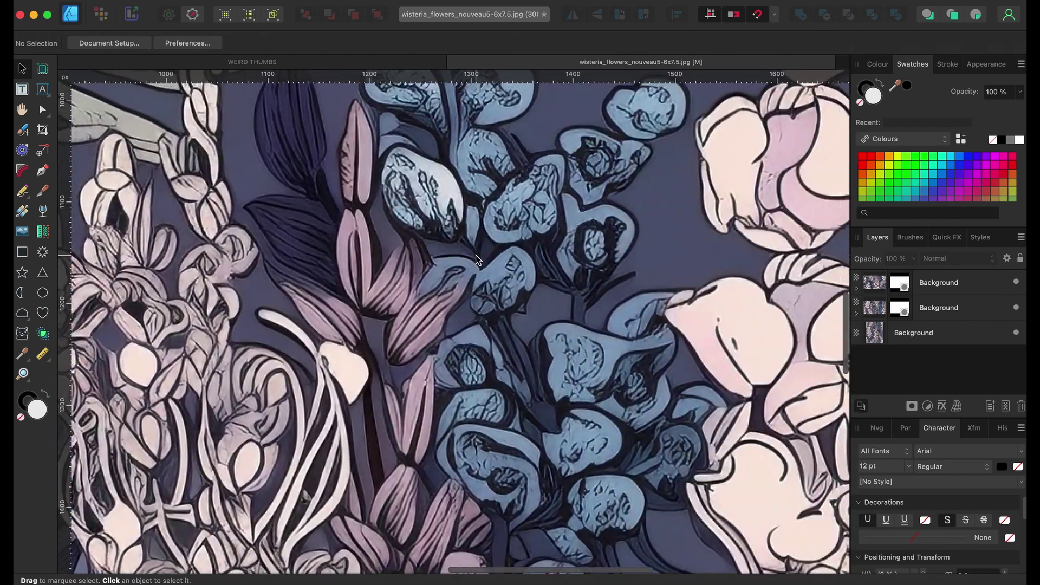
scroll(476, 255, "right", 3)
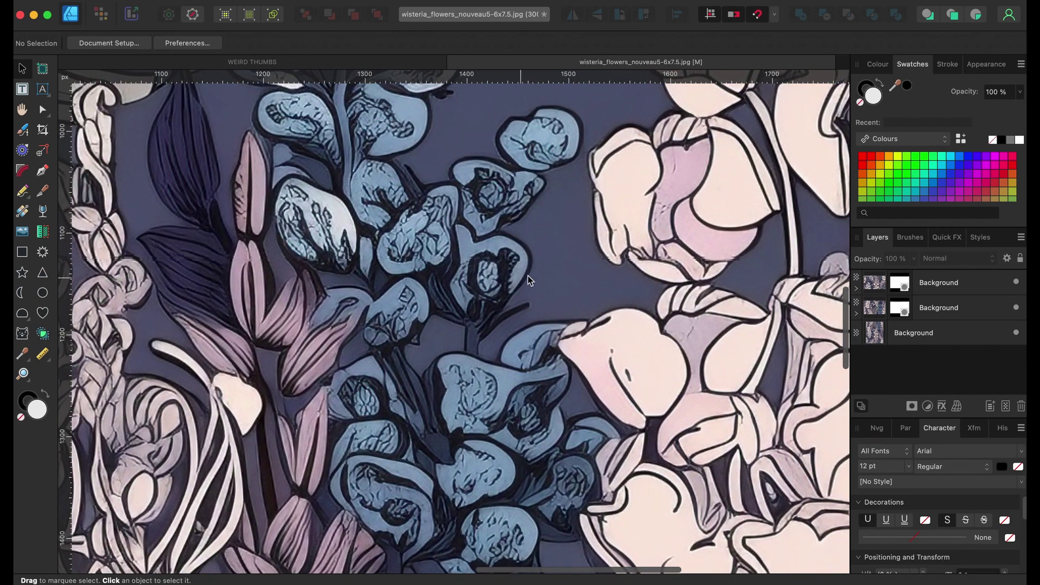
scroll(505, 267, "right", 3)
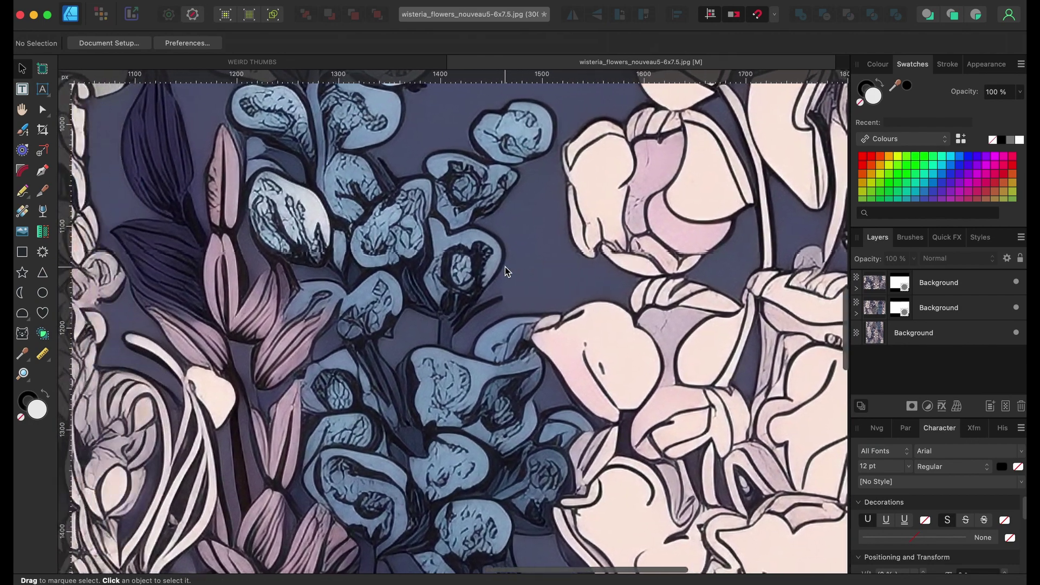
scroll(505, 266, "left", 10)
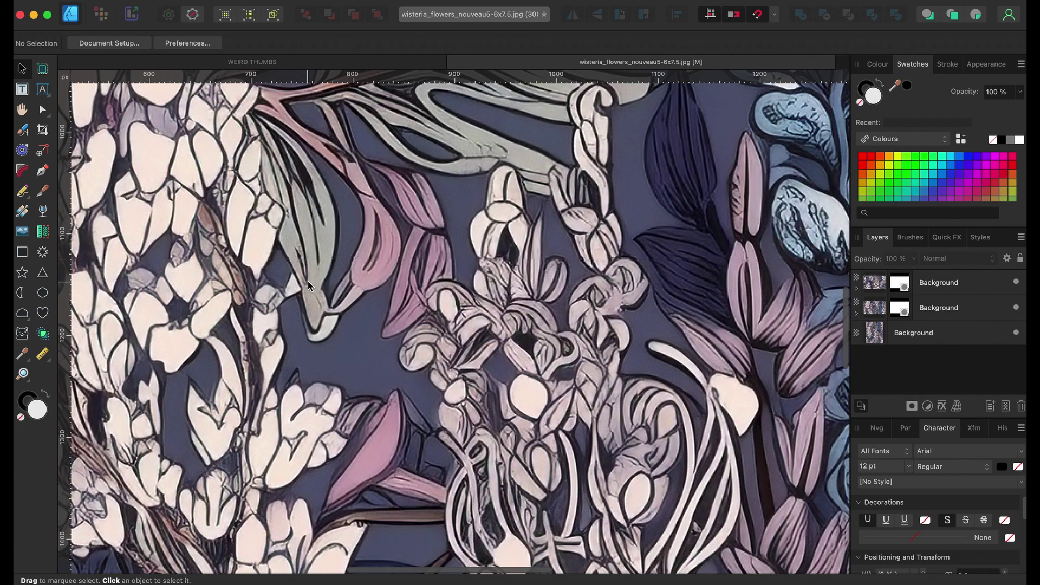
scroll(307, 281, "left", 6)
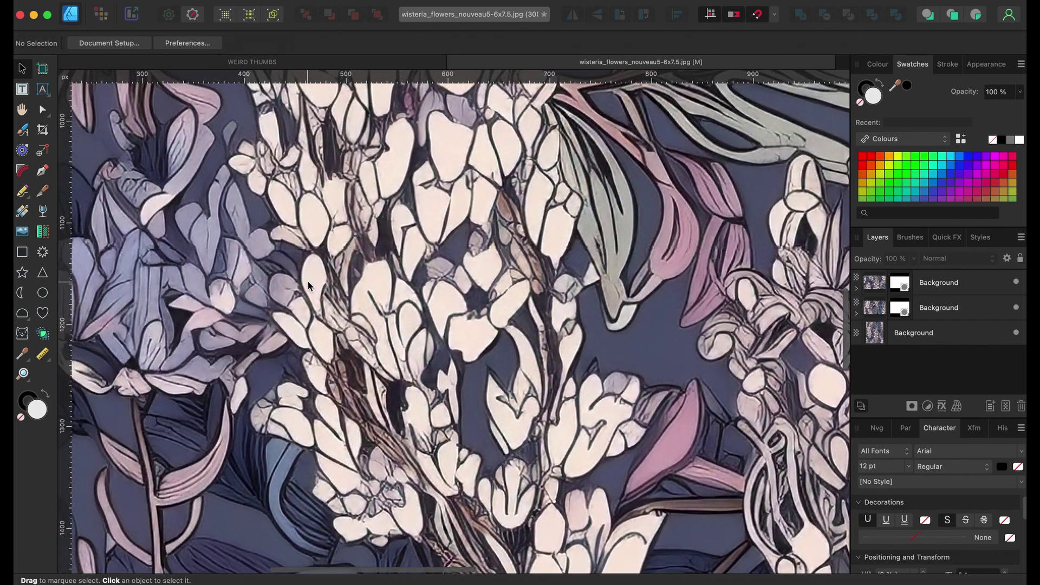
scroll(307, 281, "left", 2)
scroll(308, 281, "left", 12)
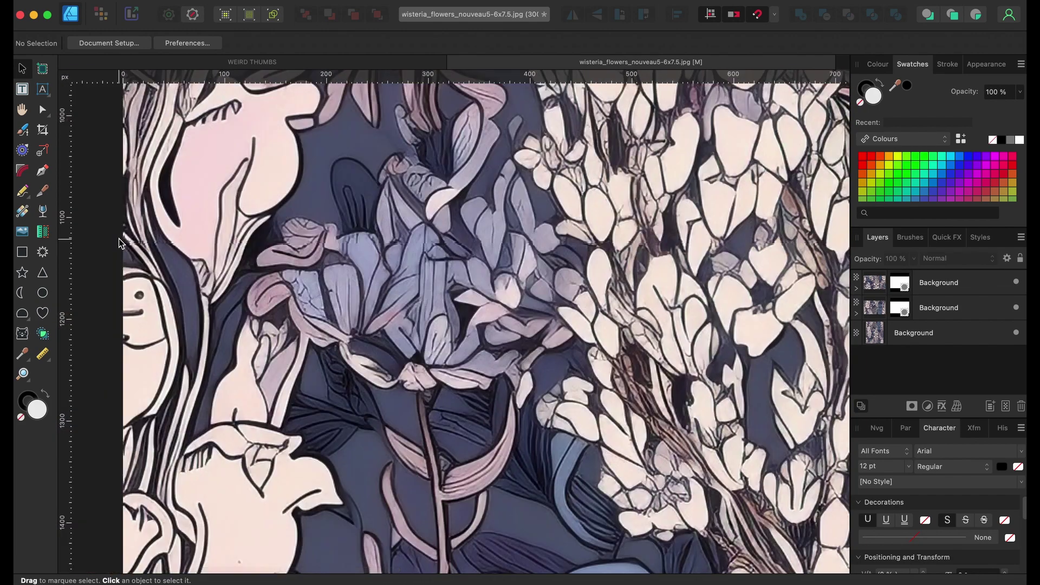
scroll(548, 283, "right", 5)
scroll(548, 282, "right", 20)
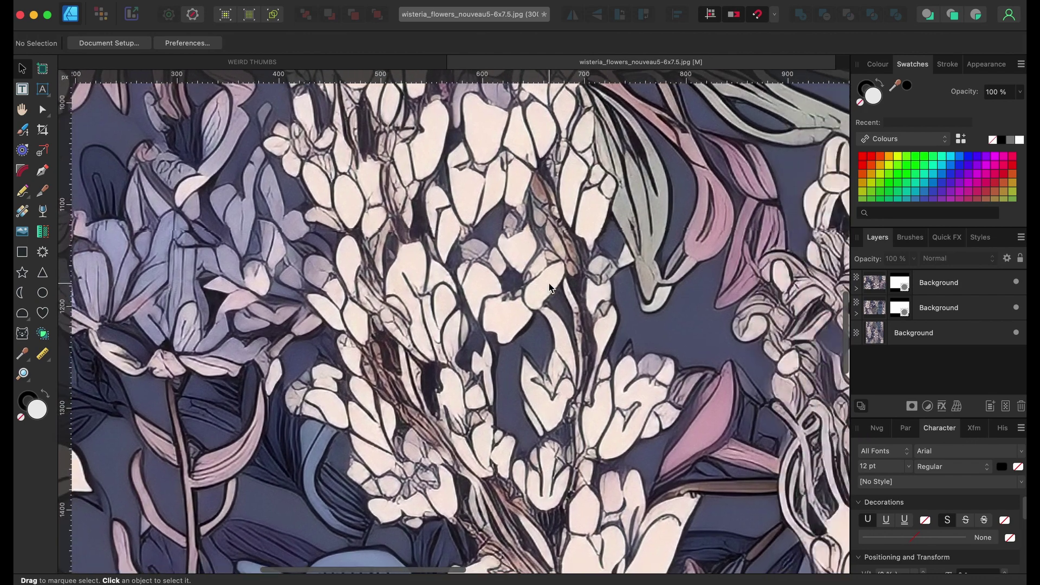
scroll(548, 287, "right", 5)
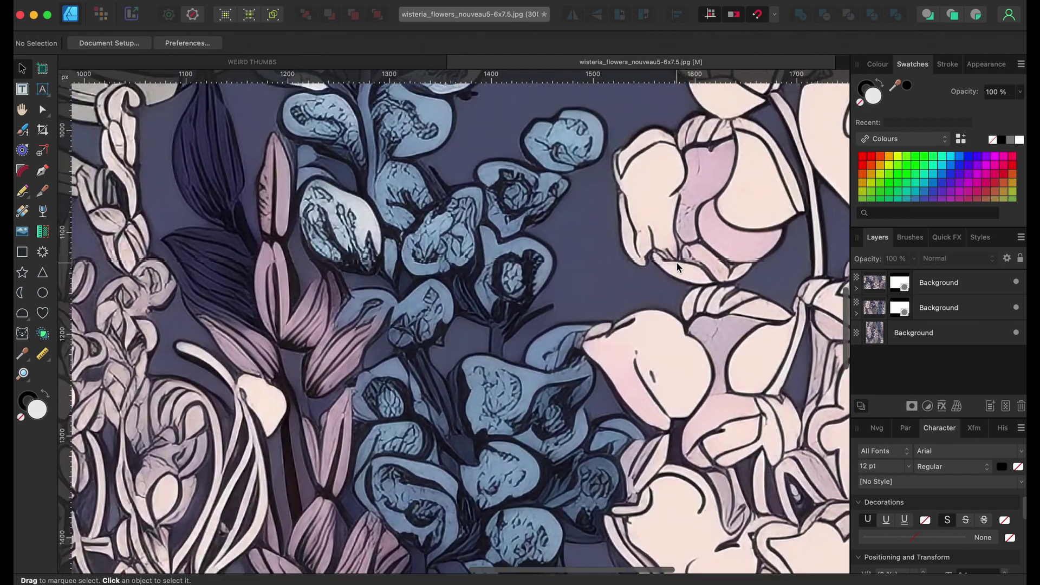
scroll(677, 265, "up", 5)
scroll(677, 265, "left", 5)
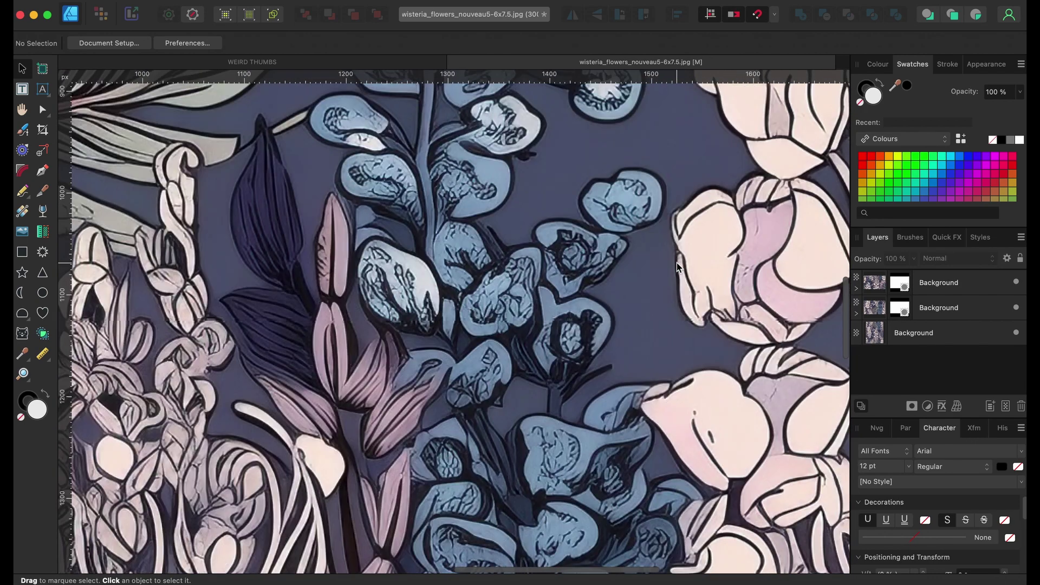
key("super+minus")
key("super+minus")
key("super+minus")
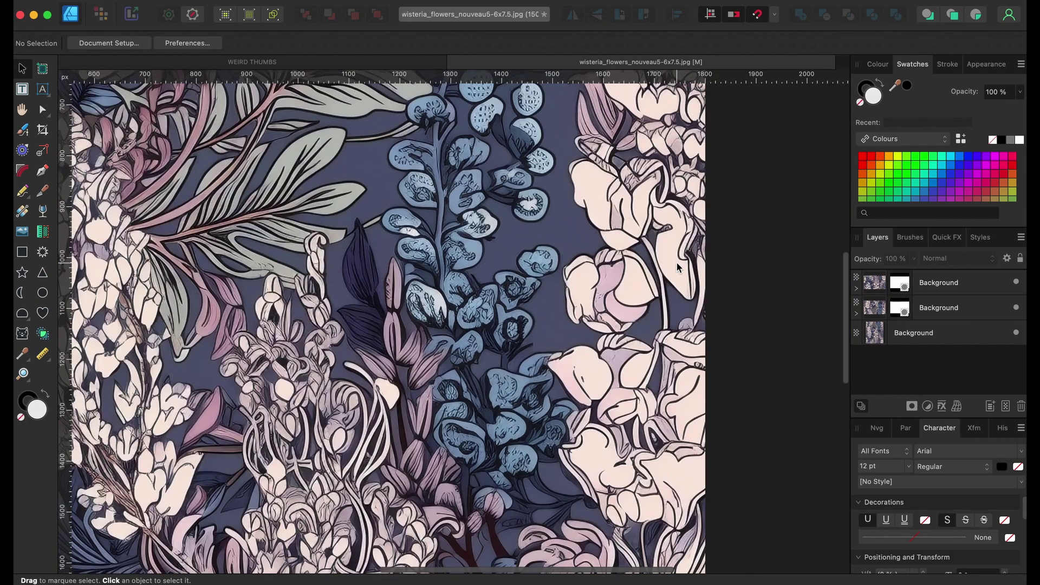
key("super+minus")
key("super+minus")
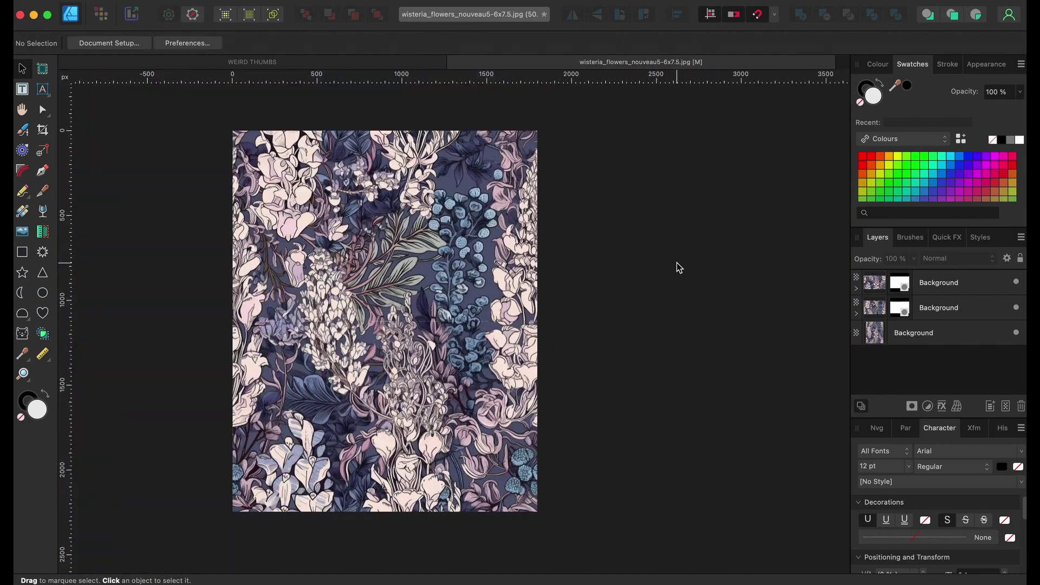
- Hide the top cropped half, duplicate the original Background, and crop the copy to its right half
left_click(1015, 282)
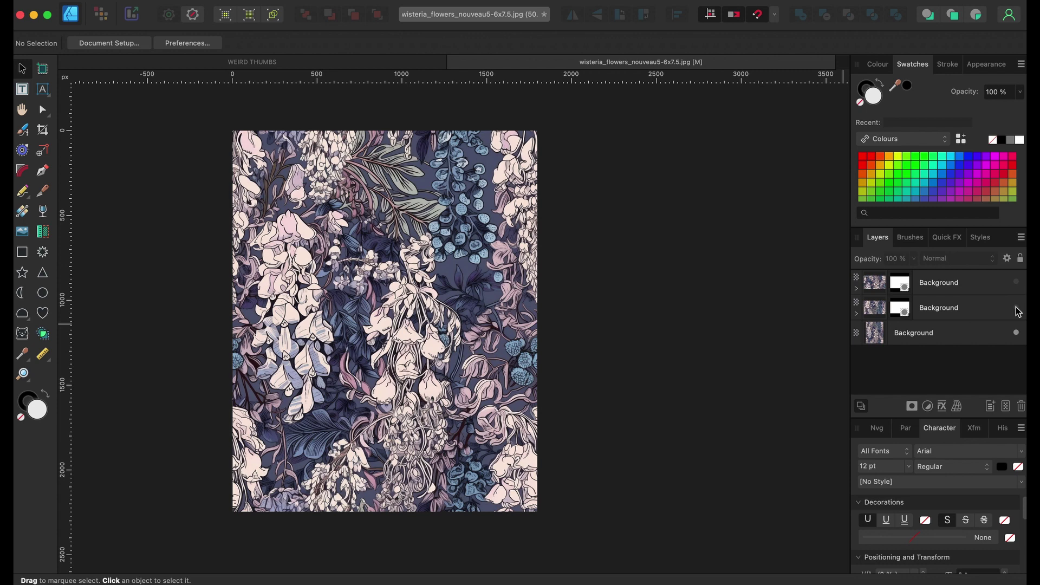
left_click(875, 336)
key("super+j")
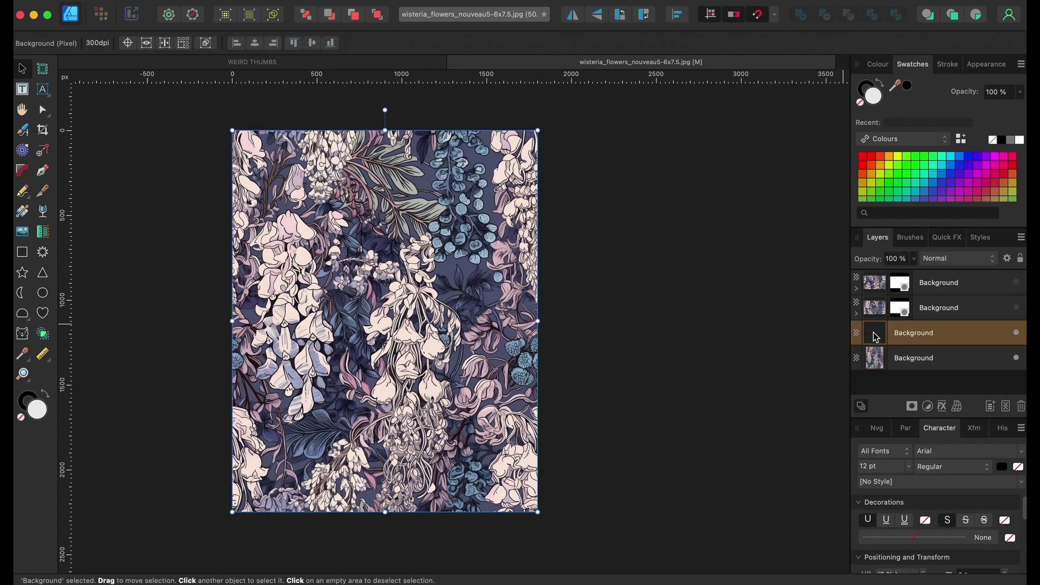
key("c")
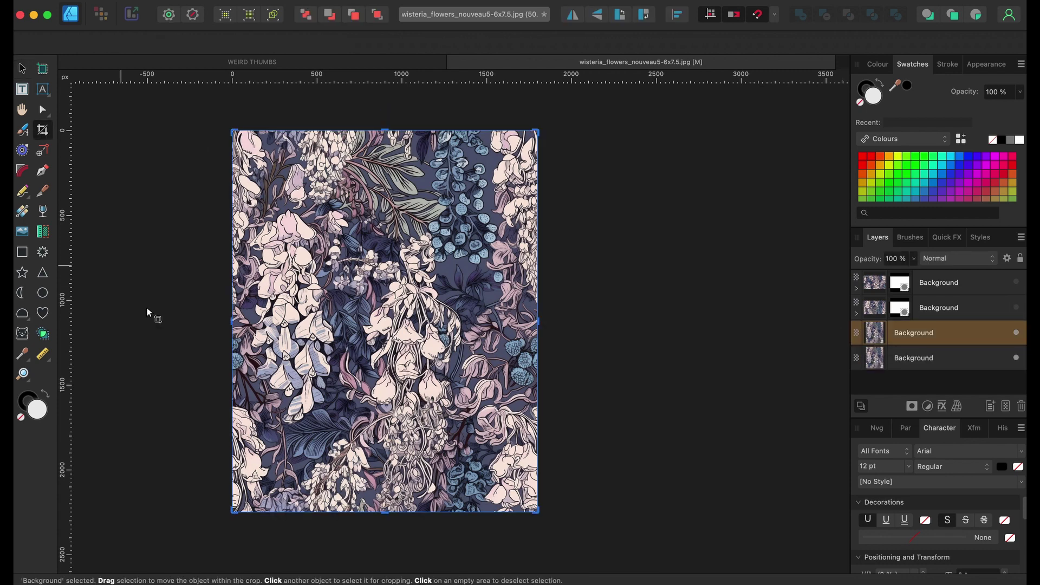
left_click_drag(232, 320, 386, 316)
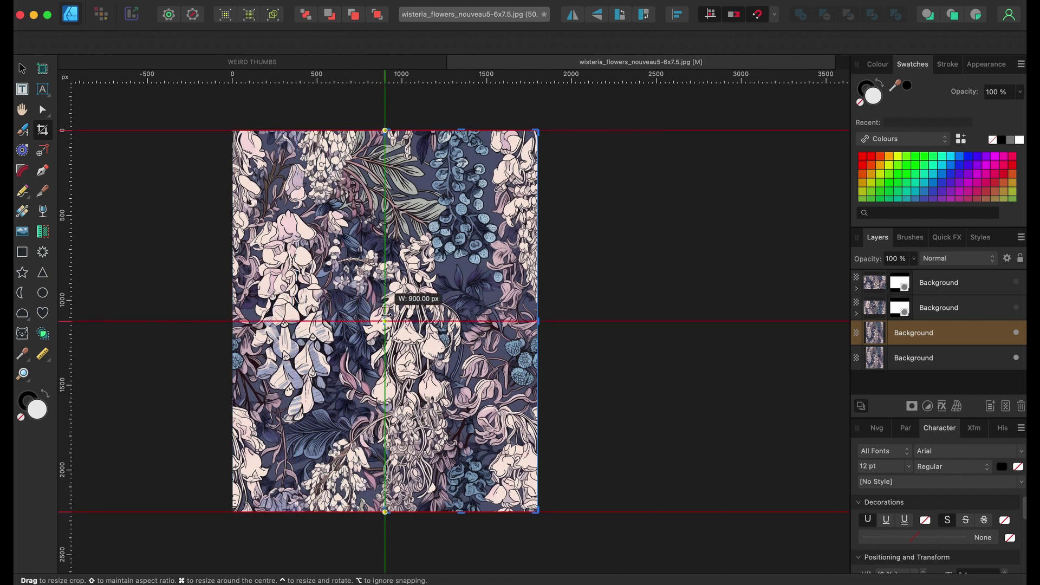
- Duplicate the original Background again and crop the copy to its left half
left_click(918, 359)
key("super+j")
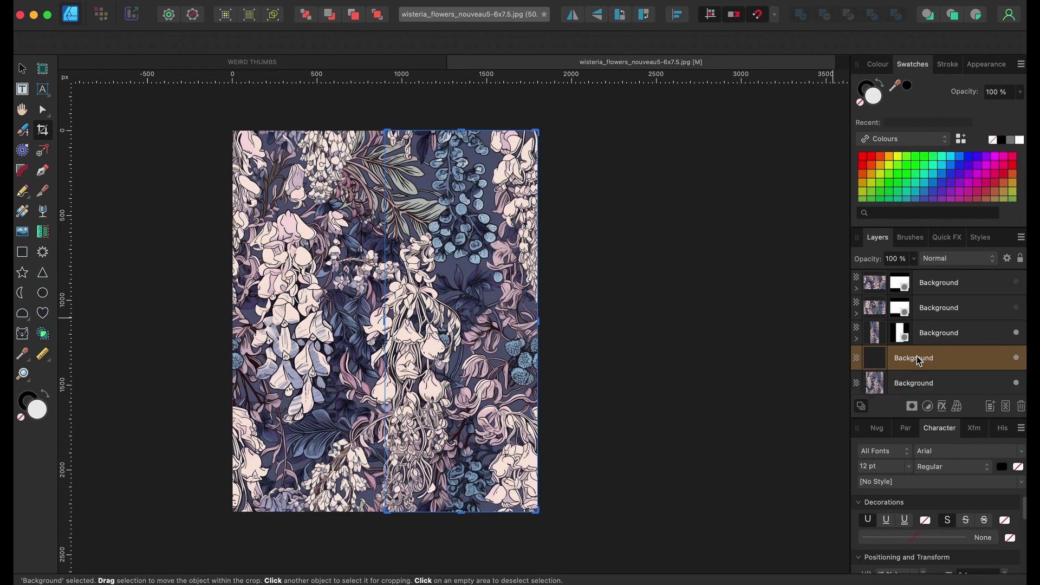
left_click_drag(538, 321, 390, 314)
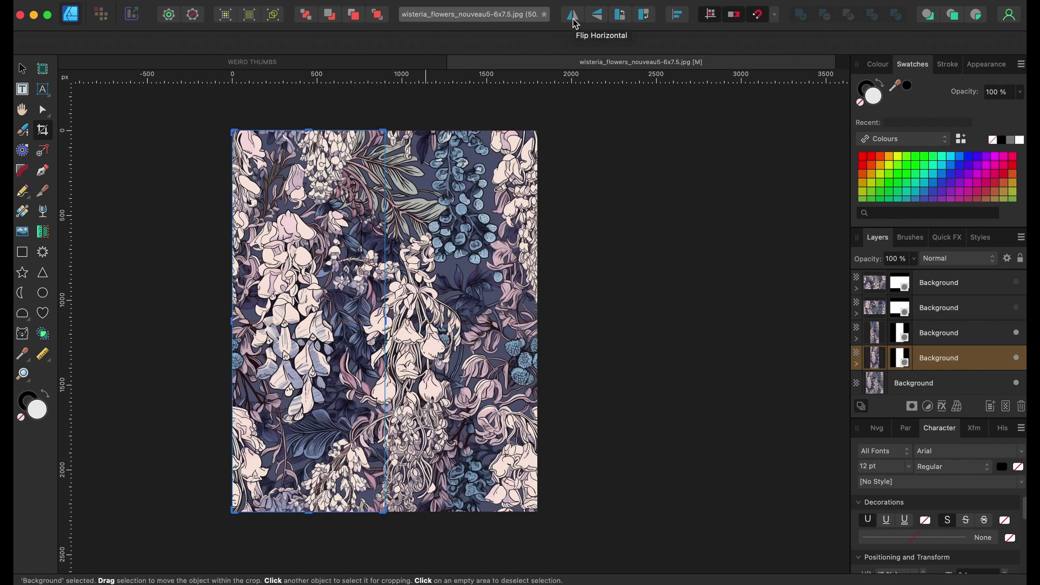
- Flip both the left-half and right-half layers horizontally
left_click(574, 18)
left_click(890, 334)
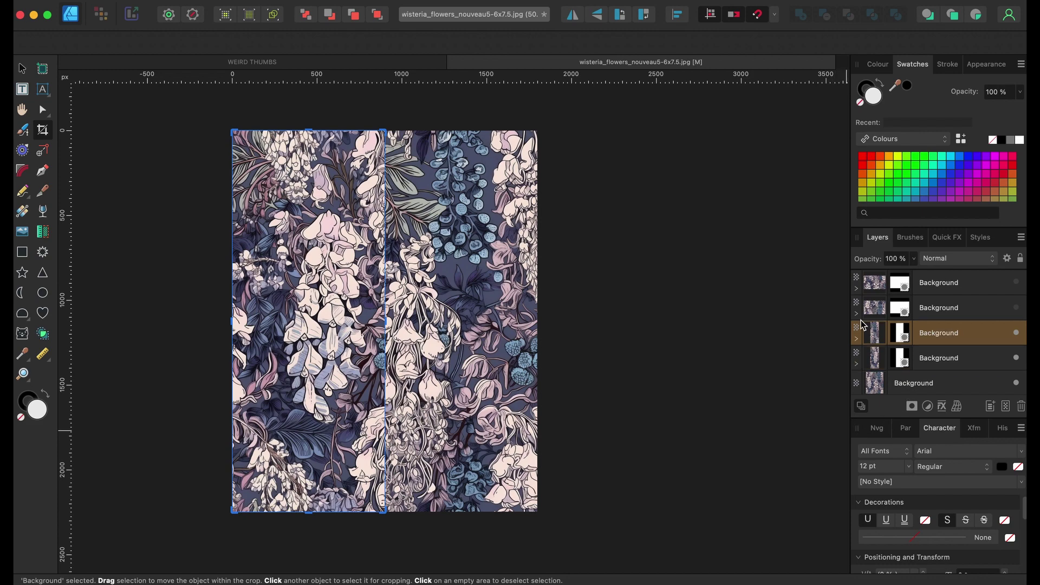
left_click(573, 19)
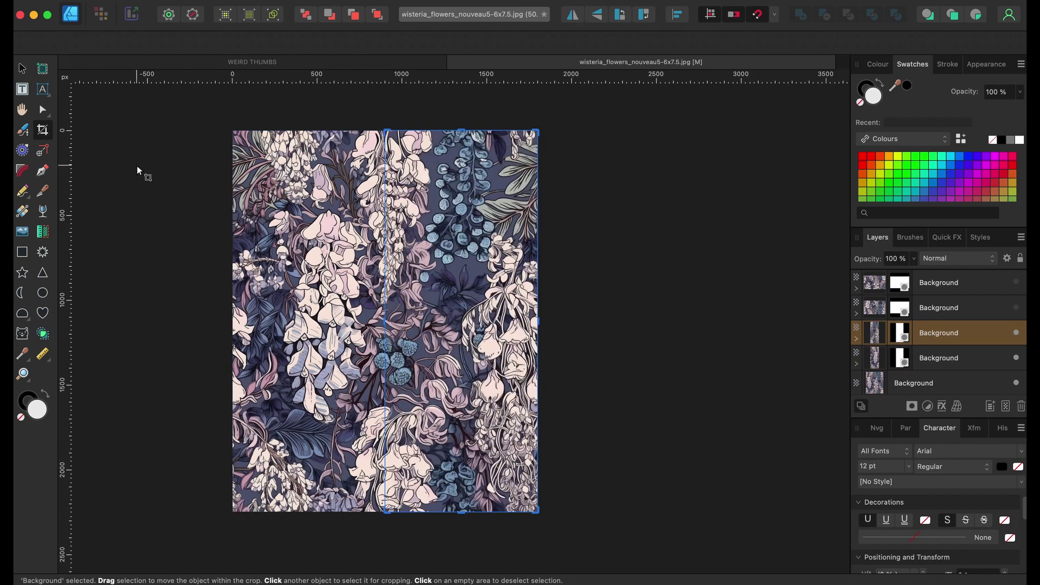
scroll(537, 215, "up", 10)
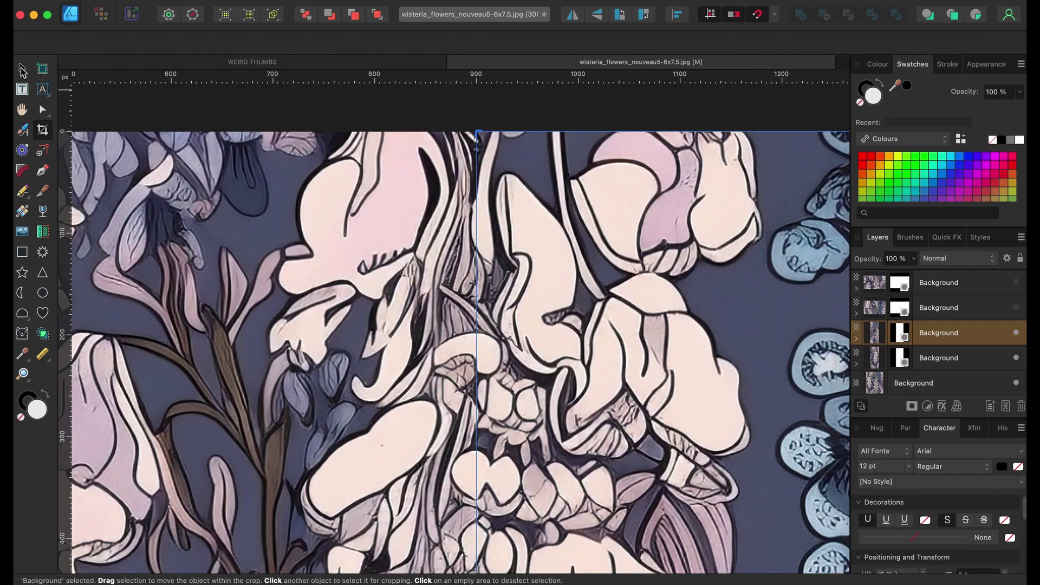
left_click(22, 69)
scroll(312, 352, "down", 15)
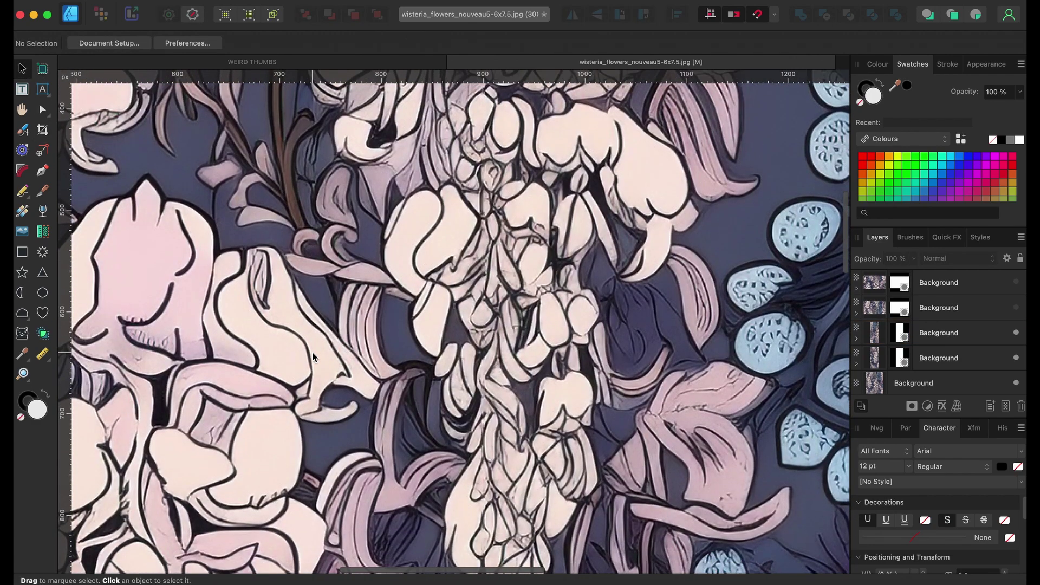
scroll(312, 352, "down", 15)
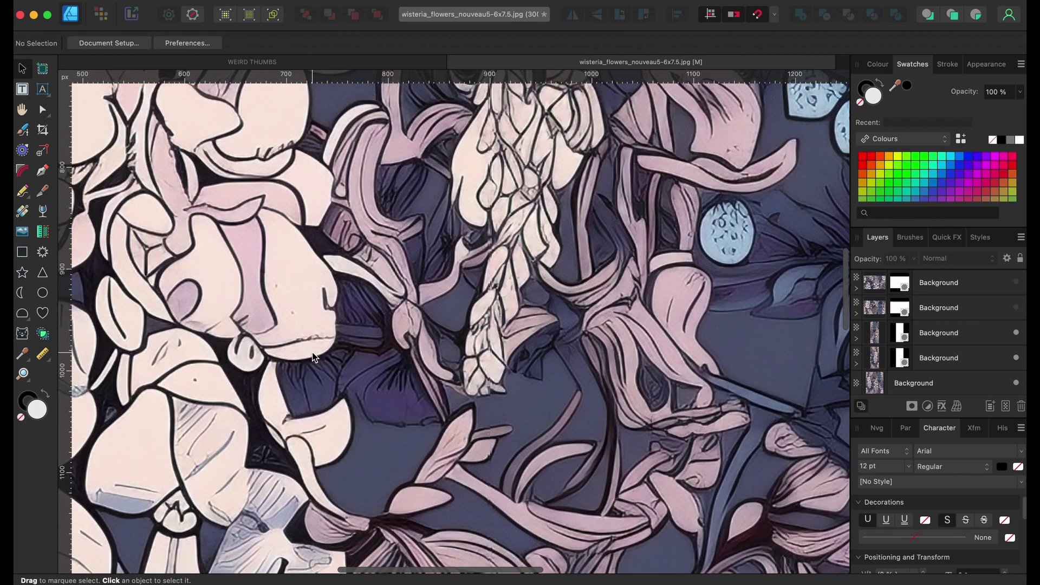
scroll(312, 352, "down", 15)
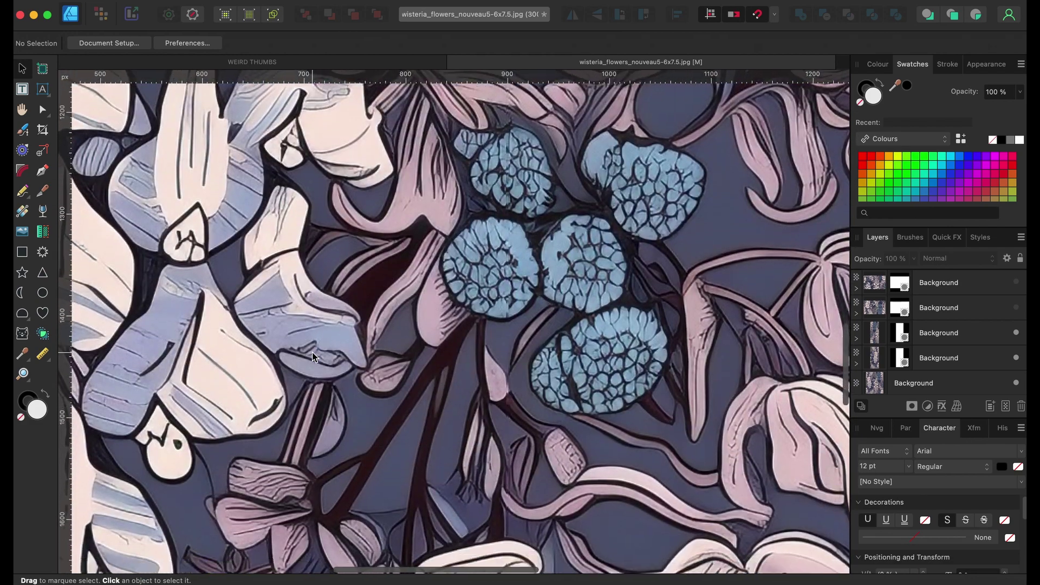
scroll(312, 352, "down", 15)
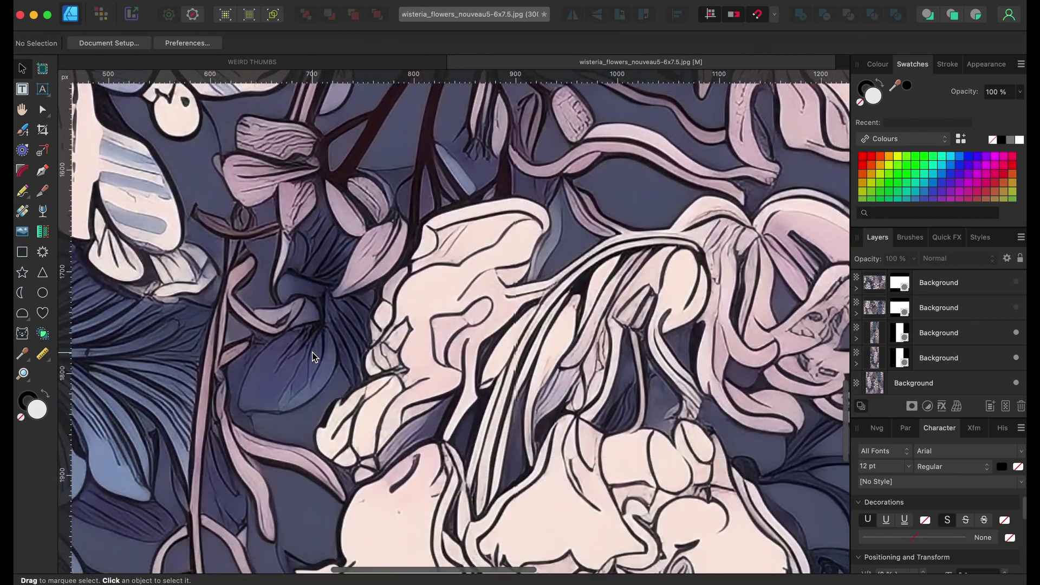
key("super+0")
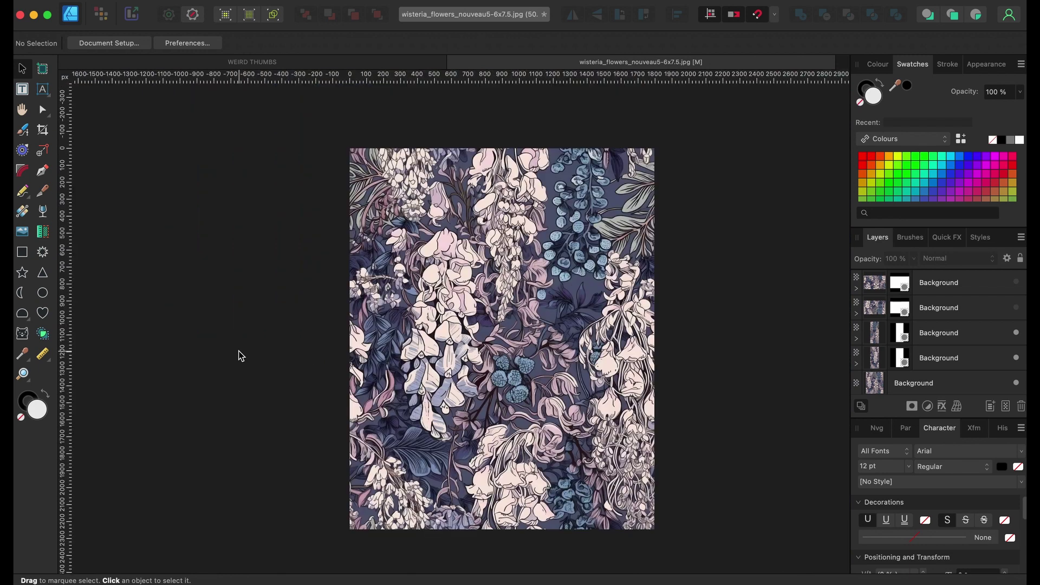
- Zoom to 75% then 100% and scroll along the vertical middle seam from top to bottom
scroll(574, 391, "right", 3)
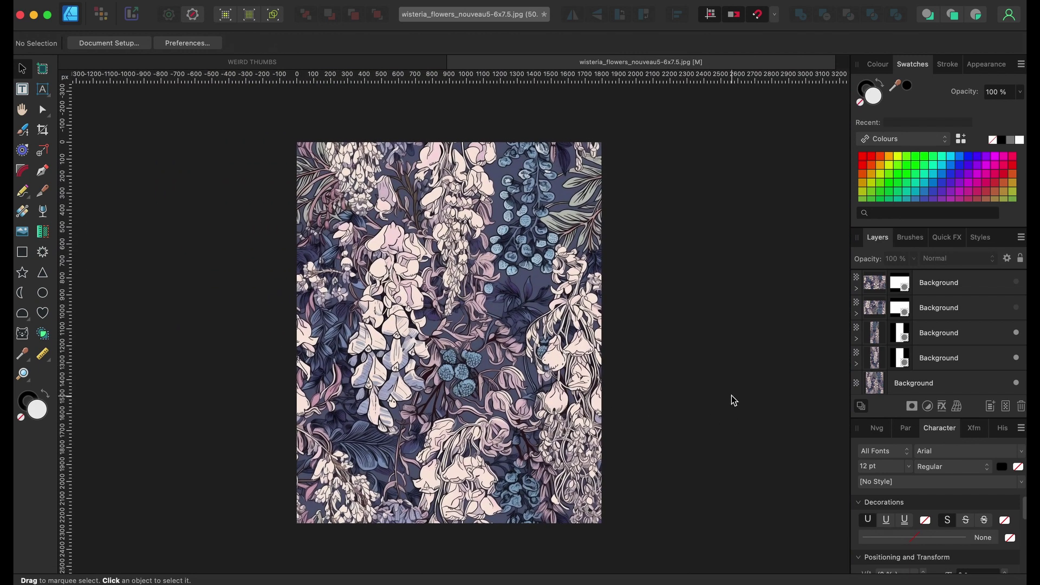
scroll(733, 401, "right", 5)
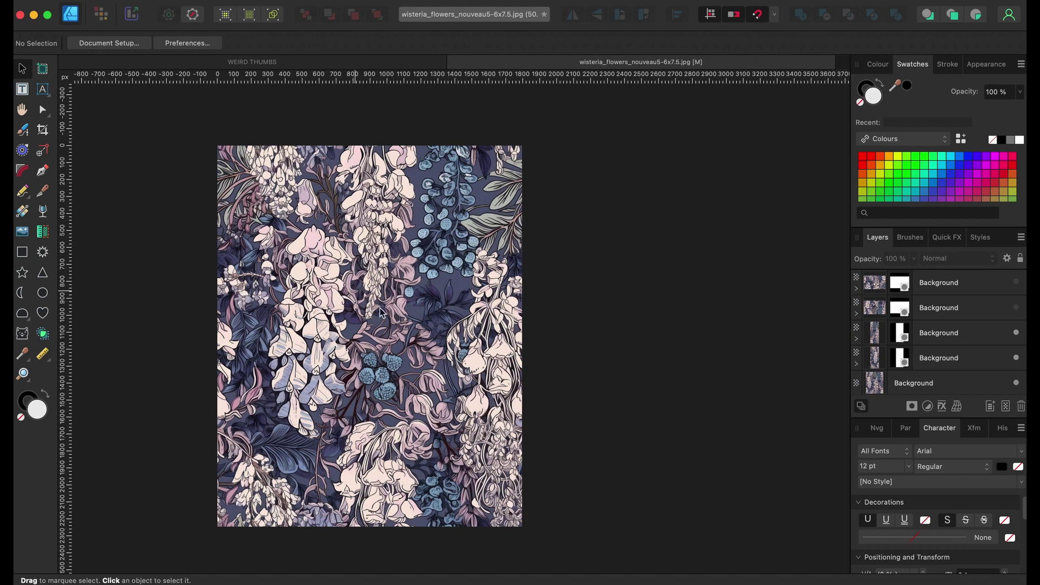
key("super+equal")
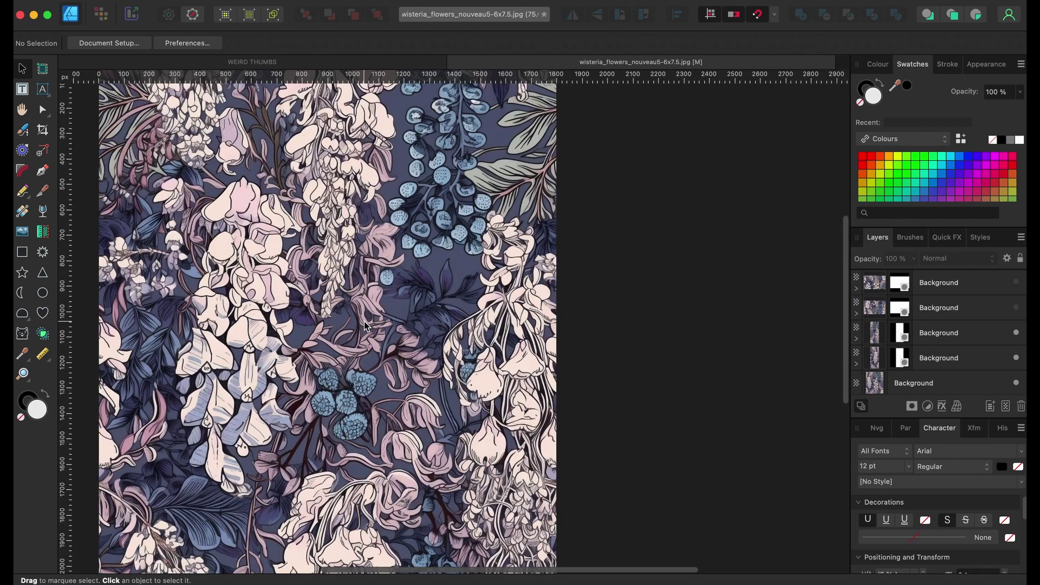
scroll(364, 325, "left", 4)
scroll(365, 324, "up", 2)
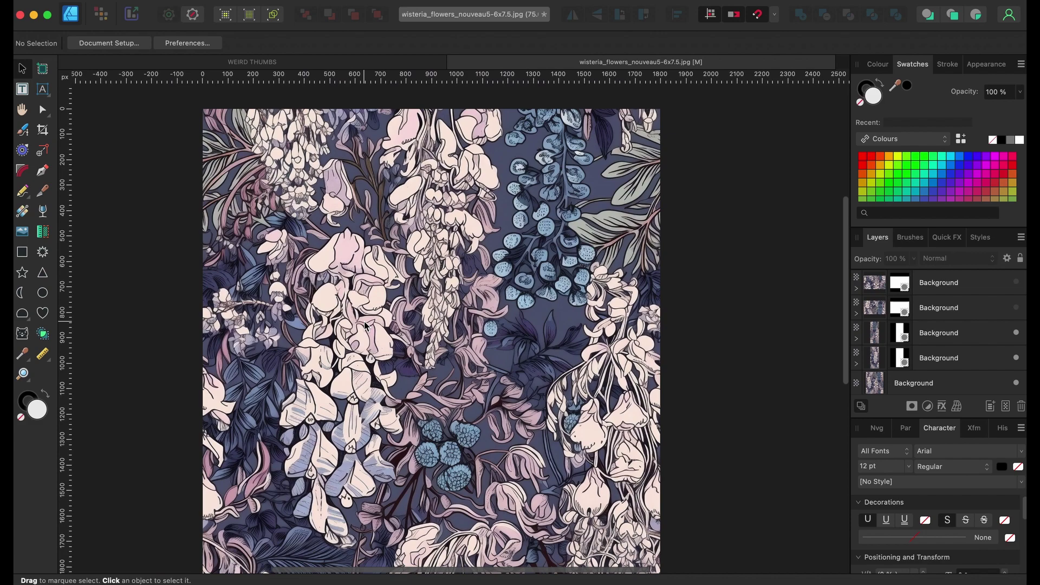
scroll(365, 325, "right", 2)
scroll(364, 325, "down", 1)
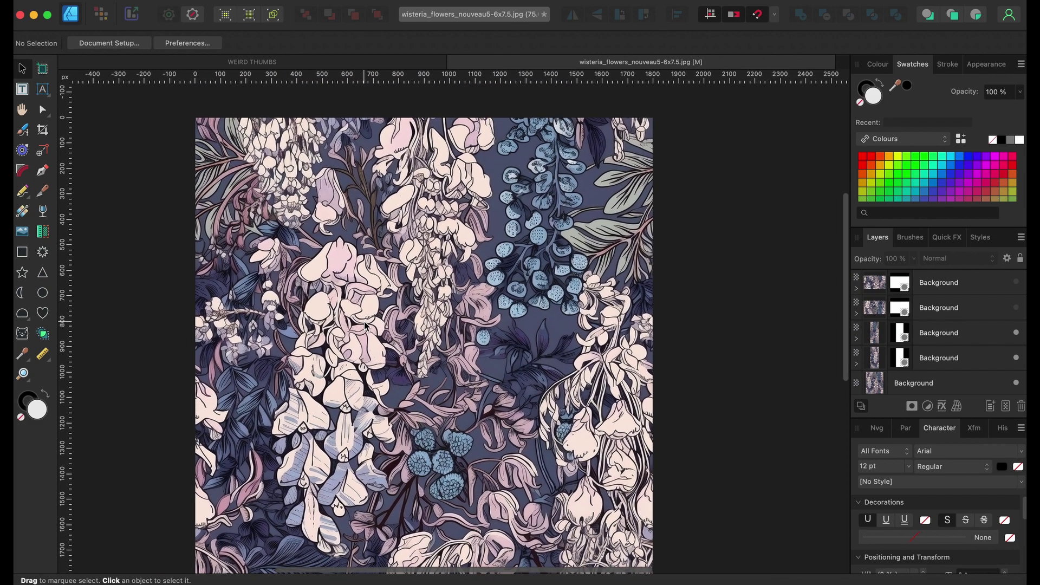
key("super+1")
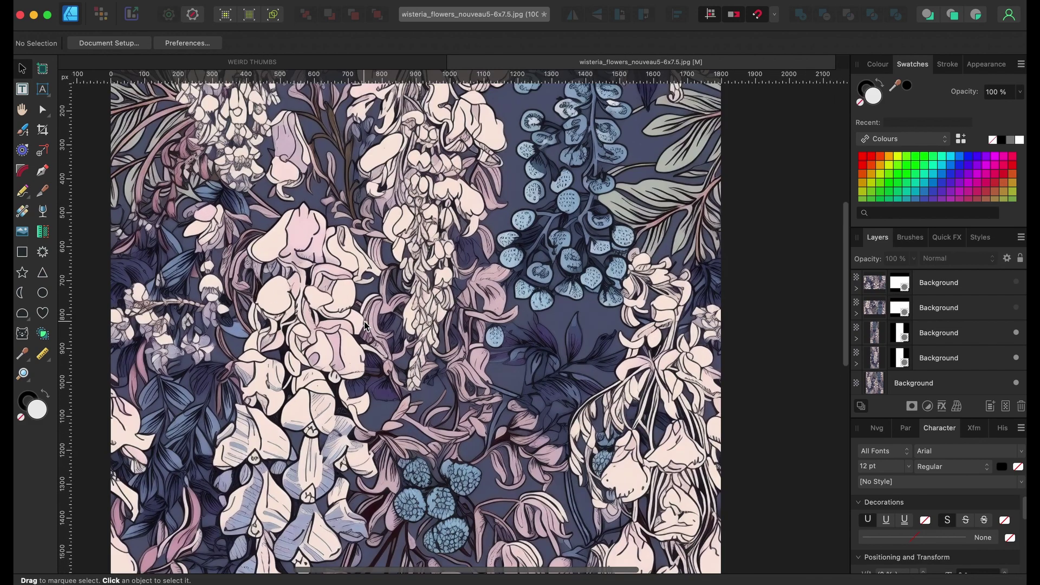
scroll(364, 325, "left", 3)
scroll(364, 325, "up", 2)
scroll(364, 325, "down", 3)
scroll(364, 325, "right", 1)
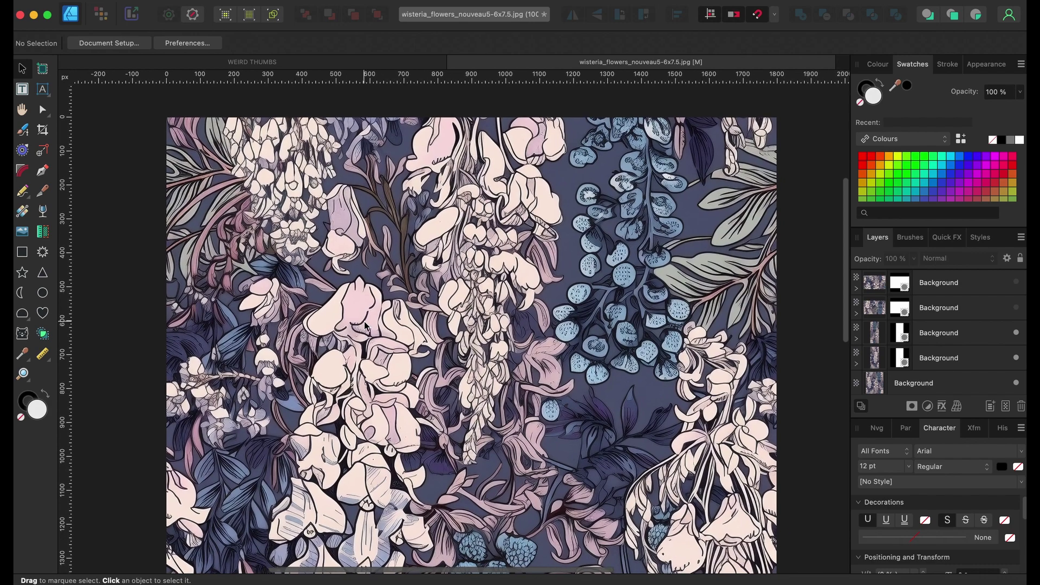
scroll(365, 325, "down", 10)
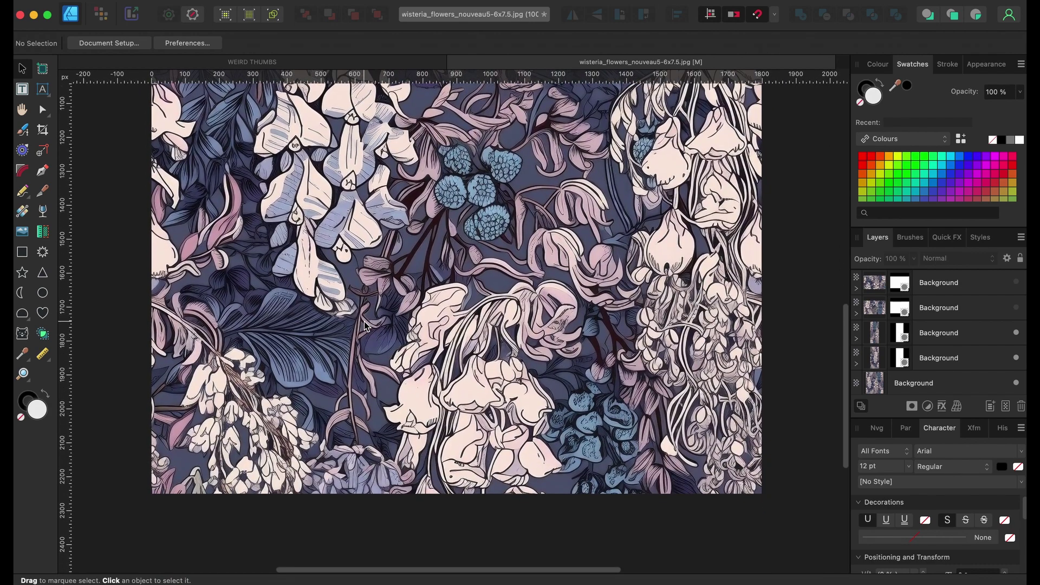
scroll(364, 325, "right", 1)
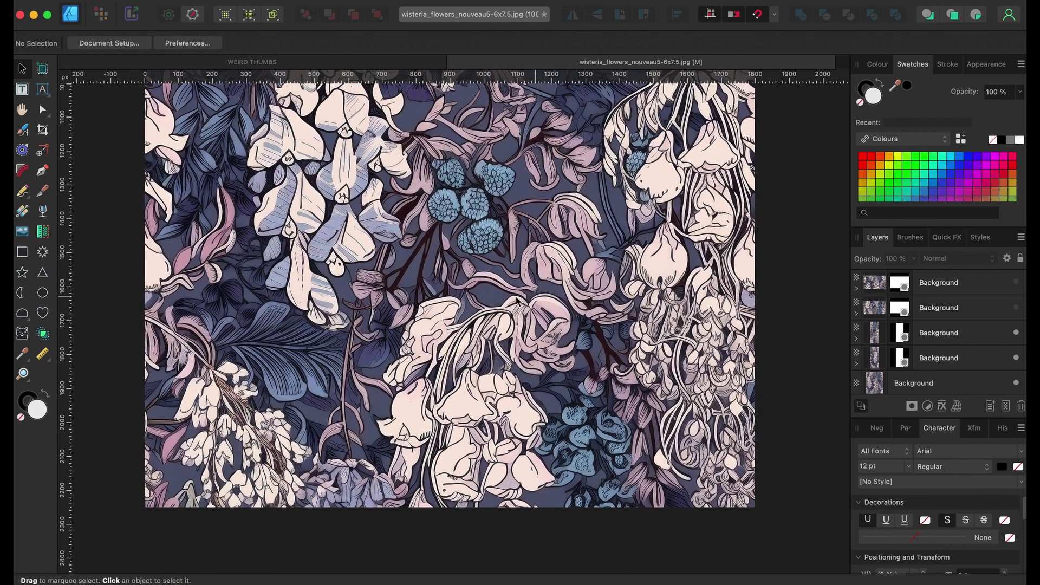
scroll(436, 295, "up", 7)
scroll(436, 296, "left", 1)
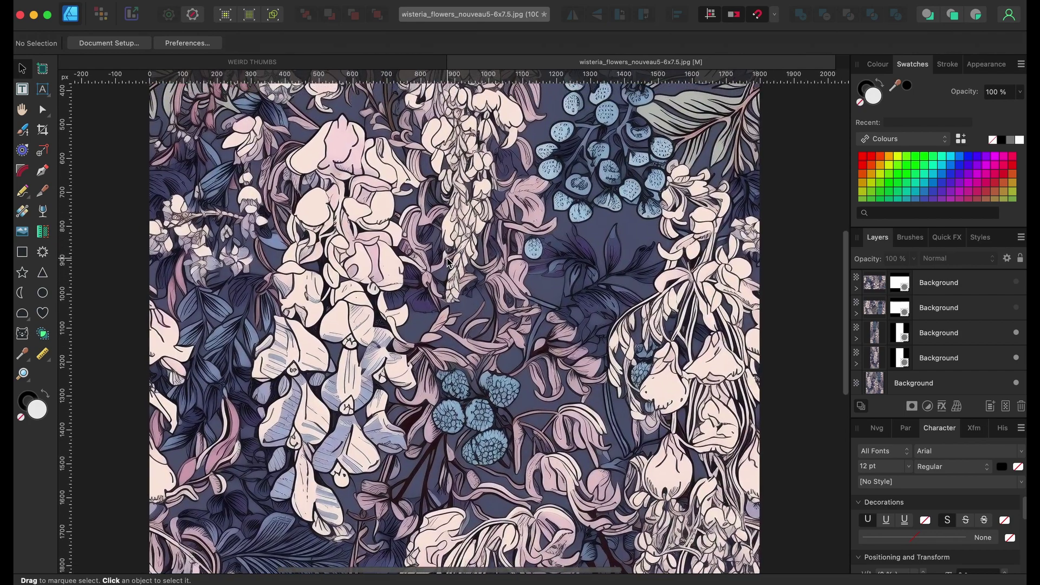
scroll(447, 262, "down", 3)
scroll(447, 262, "left", 1)
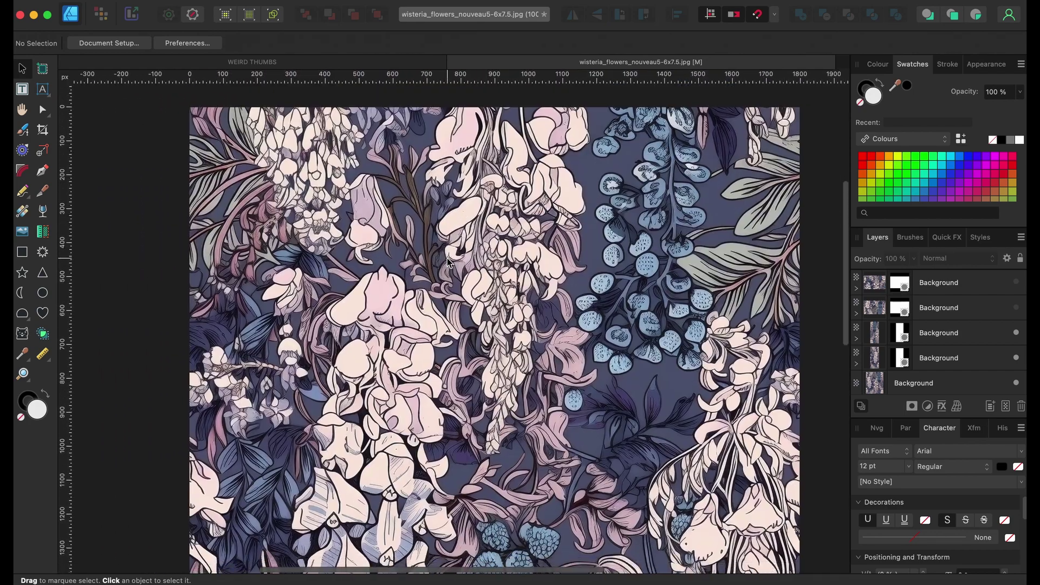
scroll(447, 262, "down", 6)
scroll(447, 262, "right", 1)
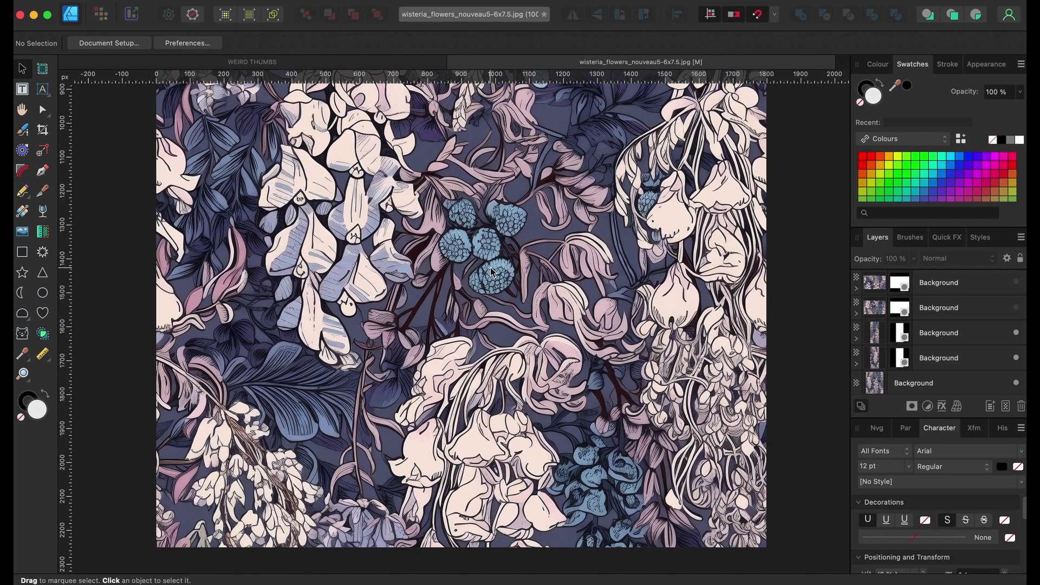
scroll(491, 271, "down", 3)
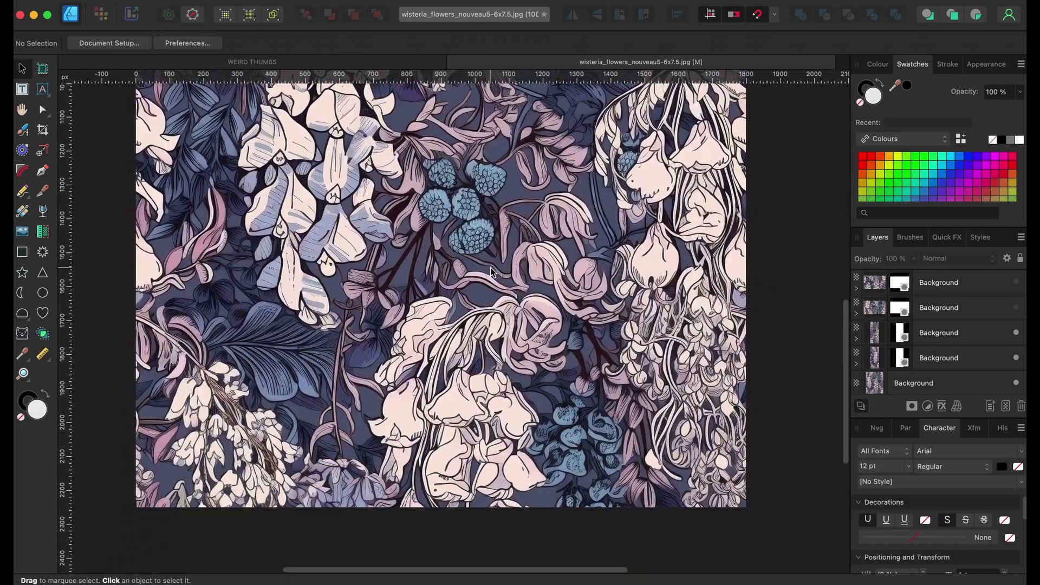
scroll(491, 270, "left", 1)
scroll(295, 368, "up", 10)
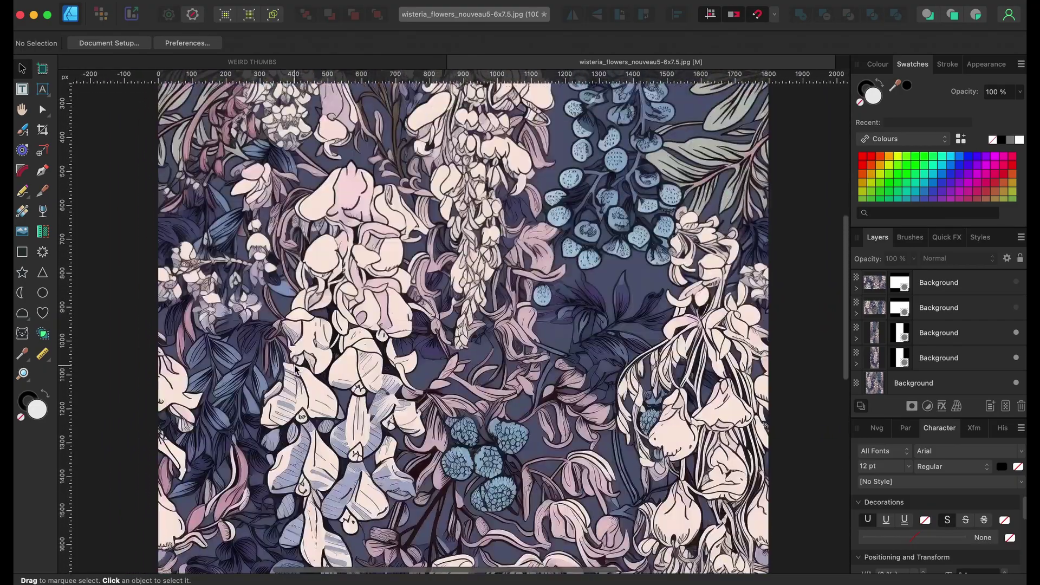
scroll(296, 369, "down", 10)
scroll(295, 368, "left", 1)
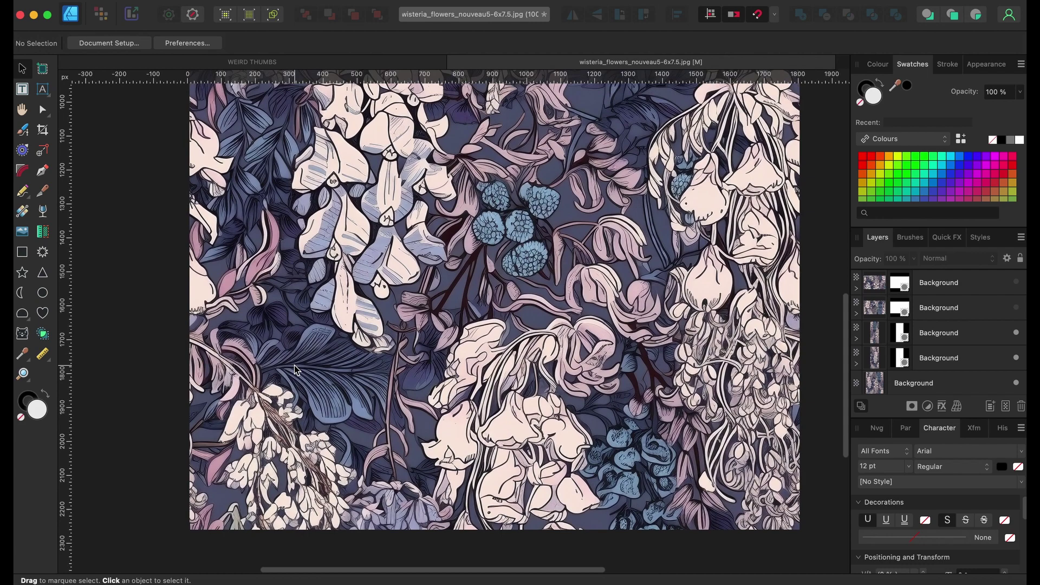
scroll(295, 369, "right", 2)
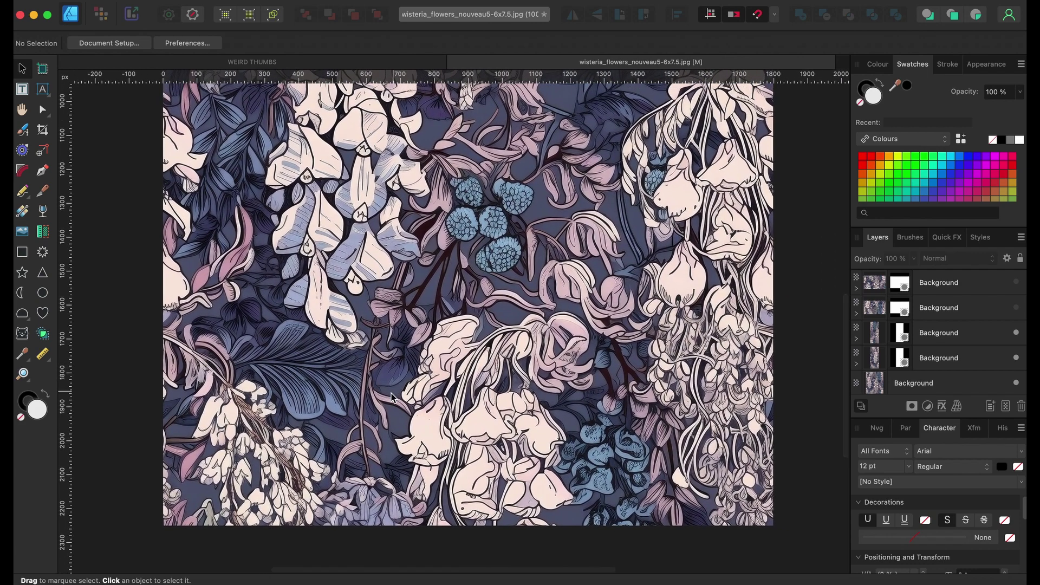
scroll(530, 293, "up", 13)
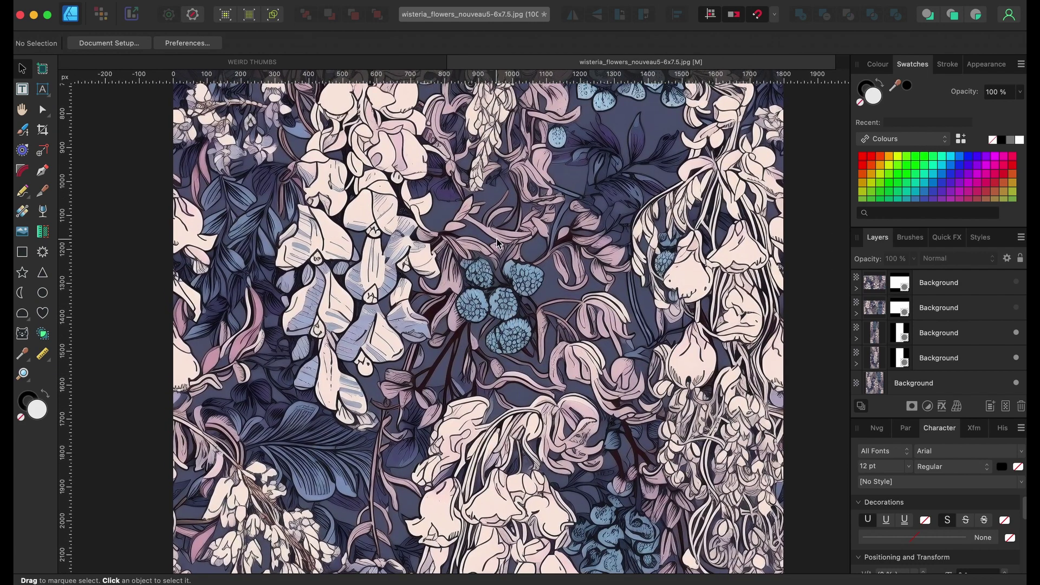
scroll(497, 242, "down", 13)
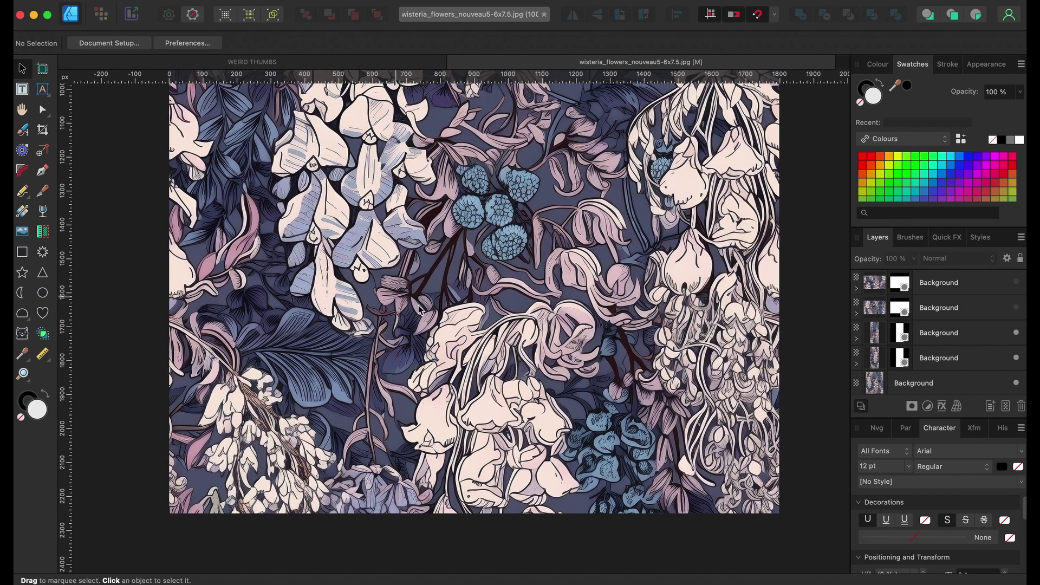
scroll(438, 316, "up", 2)
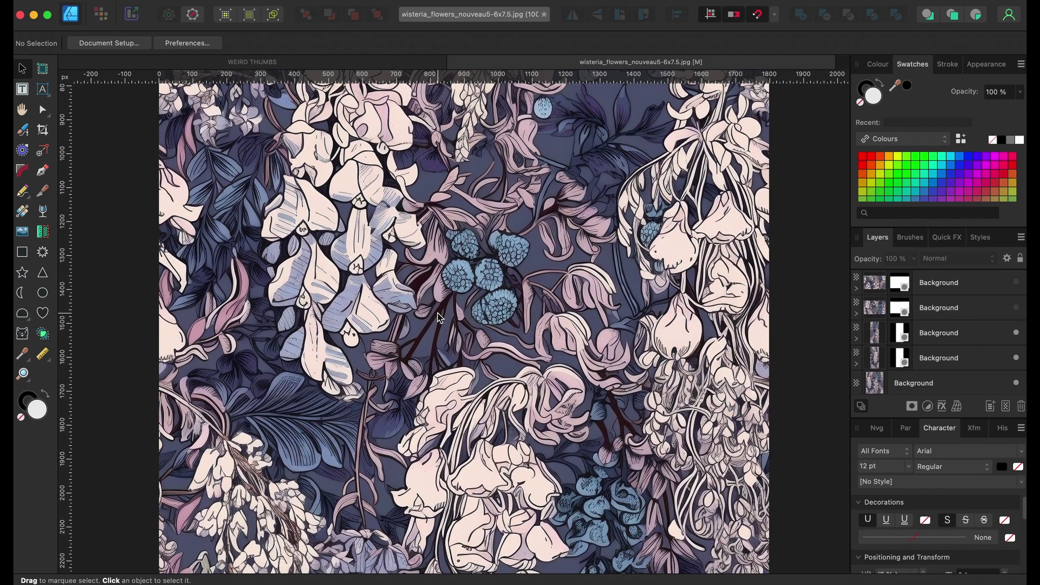